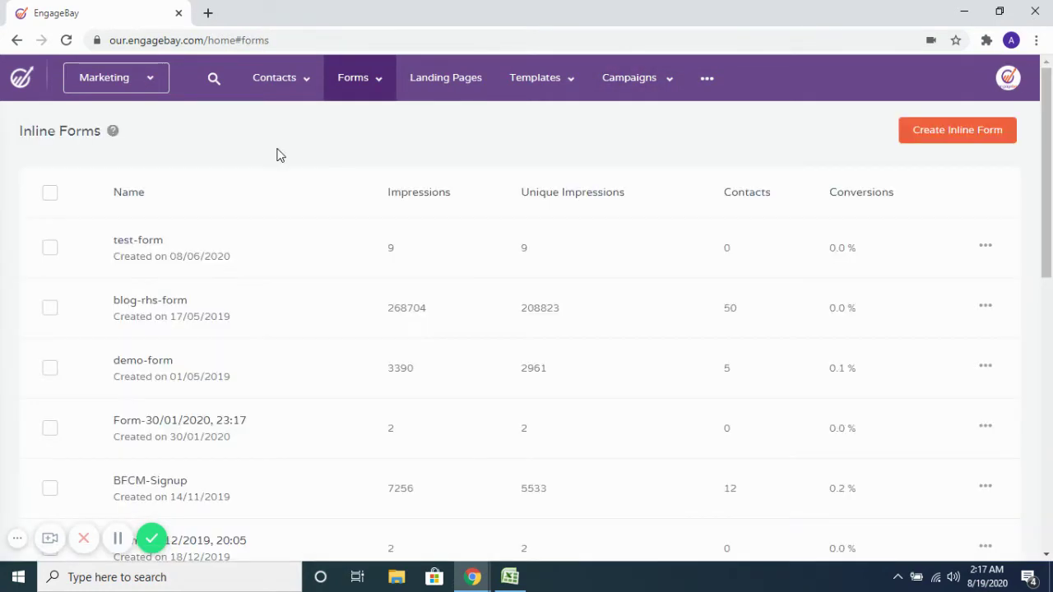
# Start a new inline form from the Inline Forms list.
pyautogui.moveTo(378, 77)
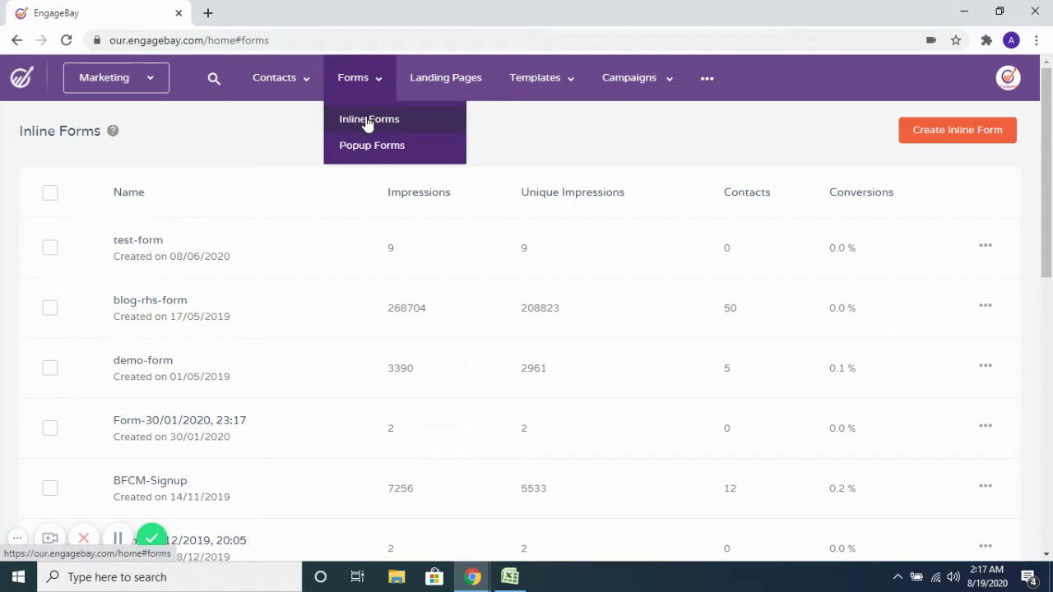
pyautogui.click(959, 134)
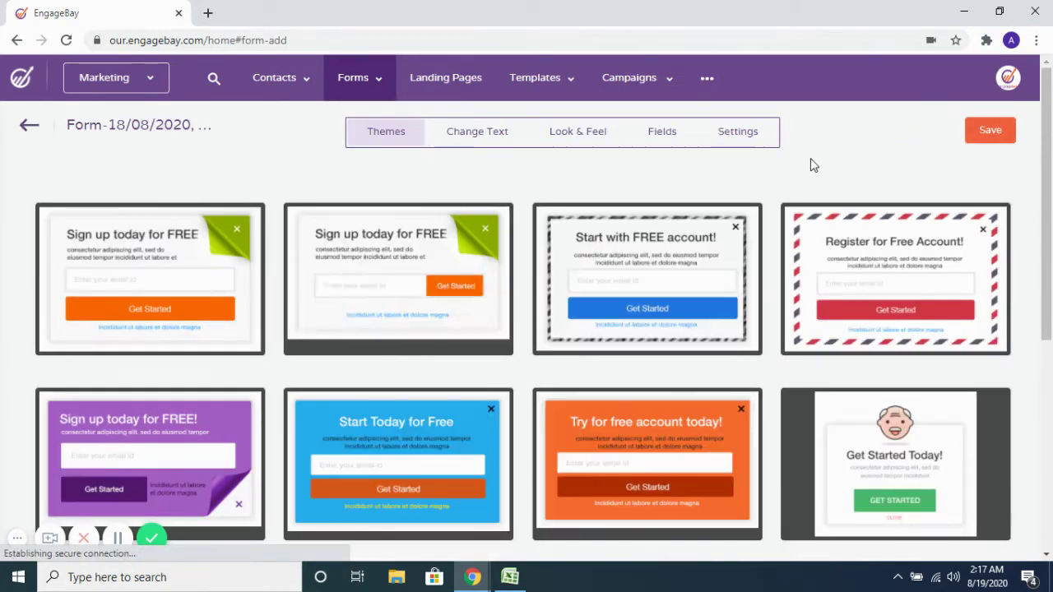
# Choose the first theme, 'Sign up today for FREE' with the green corner curl.
pyautogui.moveTo(370, 280)
pyautogui.scroll(-5, 623, 268)
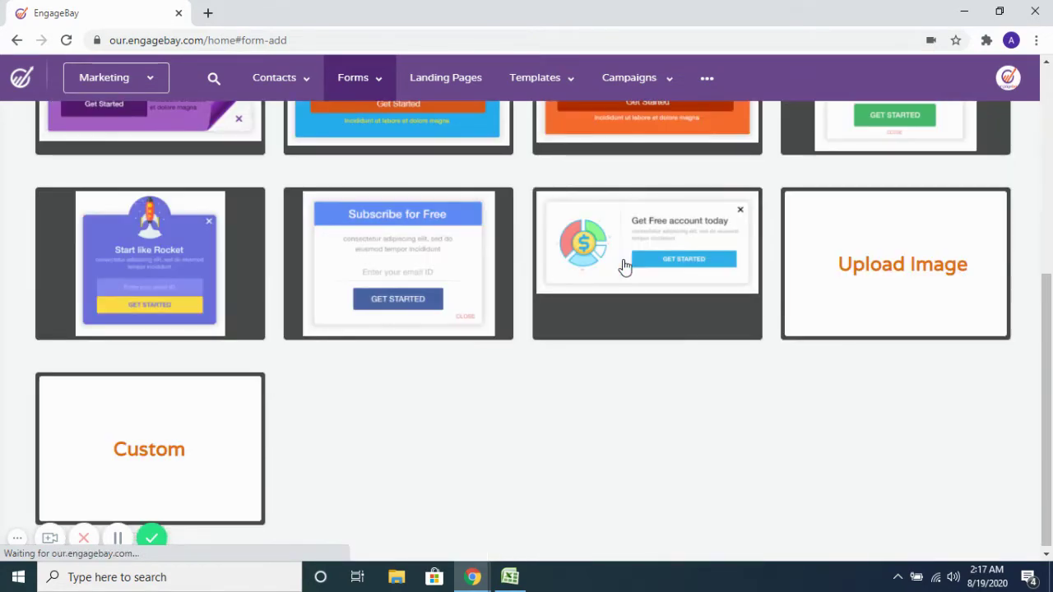
pyautogui.scroll(5, 623, 266)
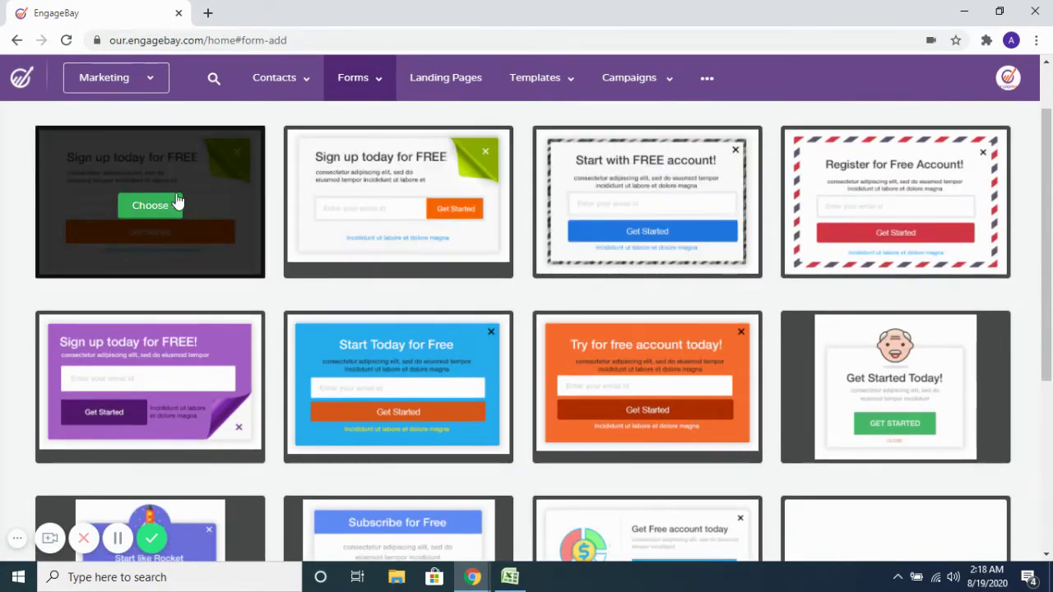
pyautogui.scroll(-5, 520, 255)
pyautogui.moveTo(176, 451)
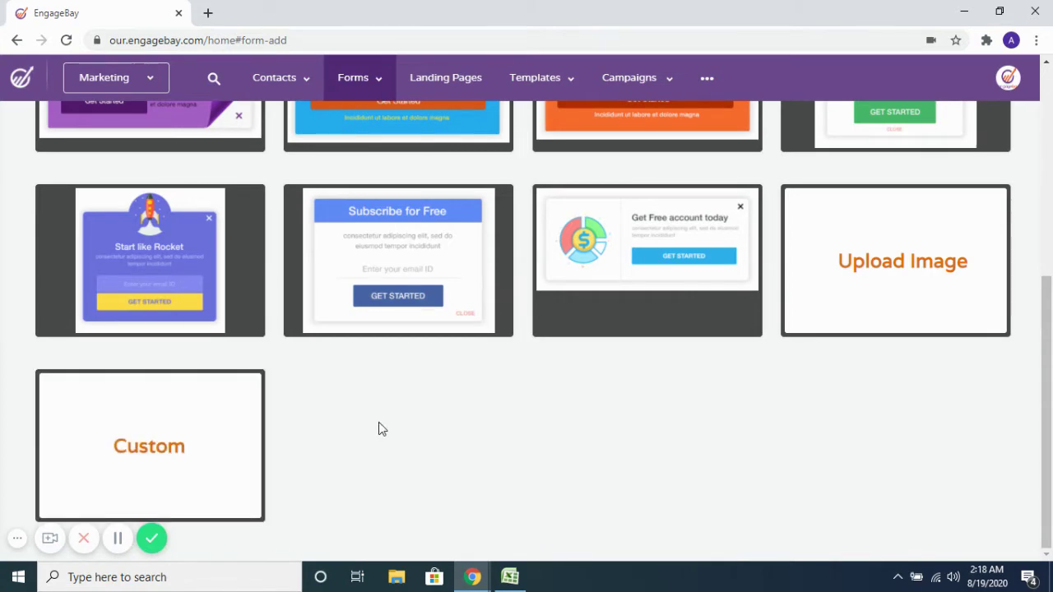
pyautogui.scroll(5, 379, 423)
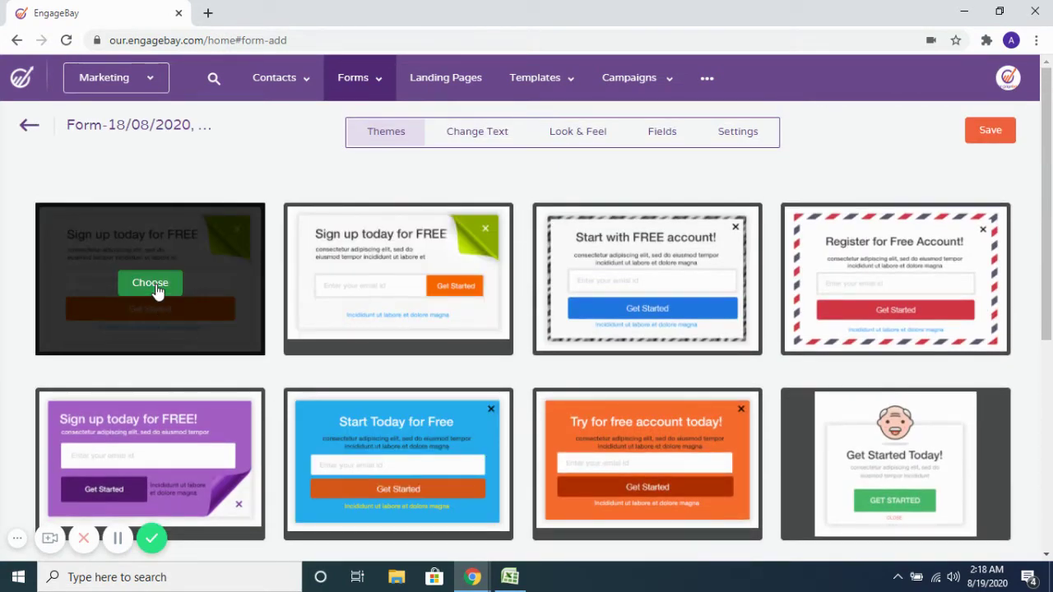
pyautogui.click(156, 289)
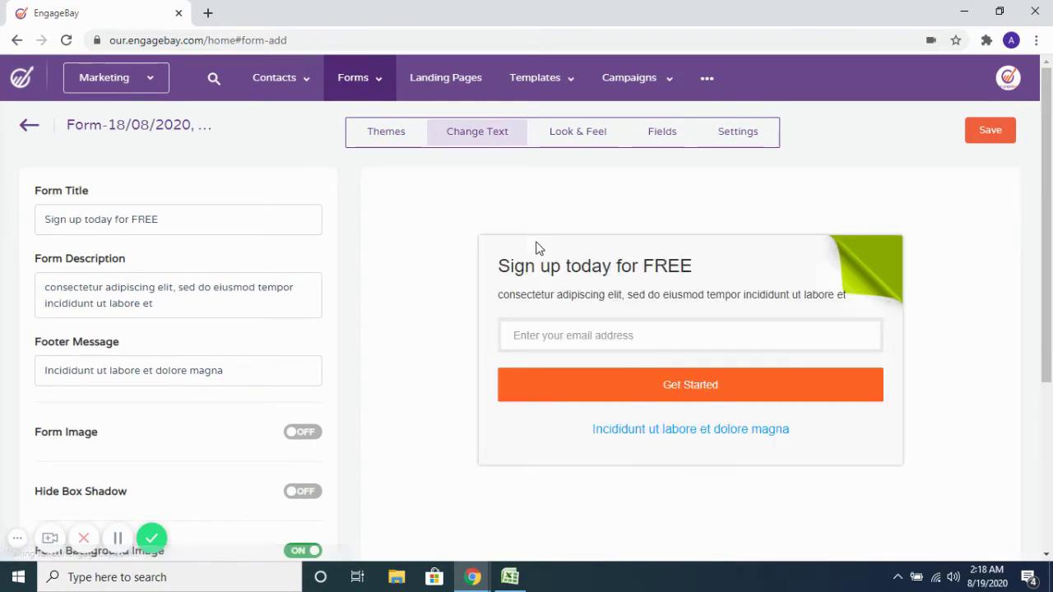
# Replace the form title with 'Hello, Welcome to my website'.
pyautogui.doubleClick(548, 292)
pyautogui.tripleClick(504, 261)
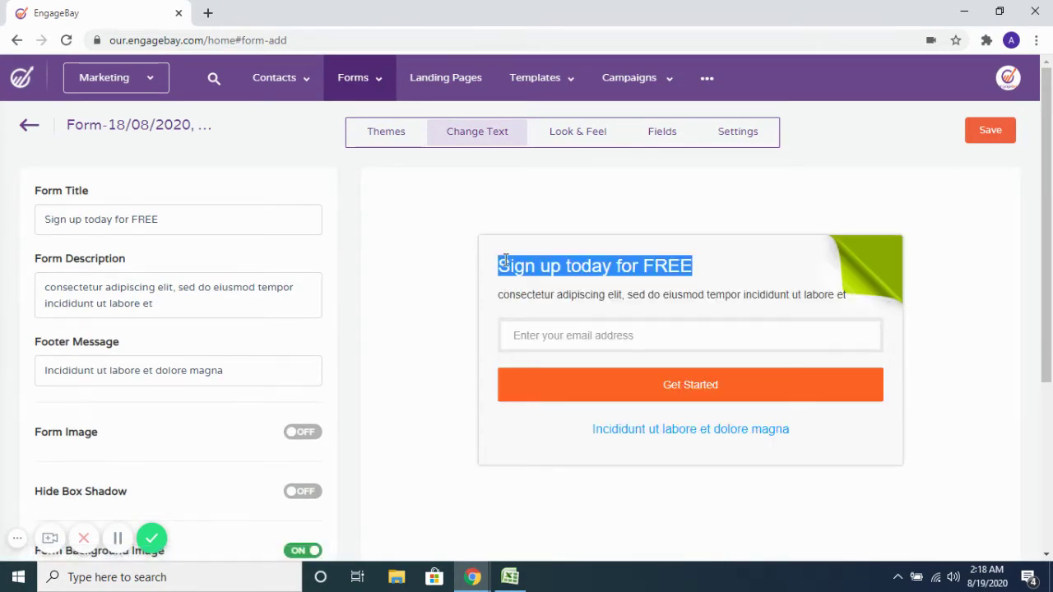
pyautogui.moveTo(180, 222); pyautogui.dragTo(36, 221)
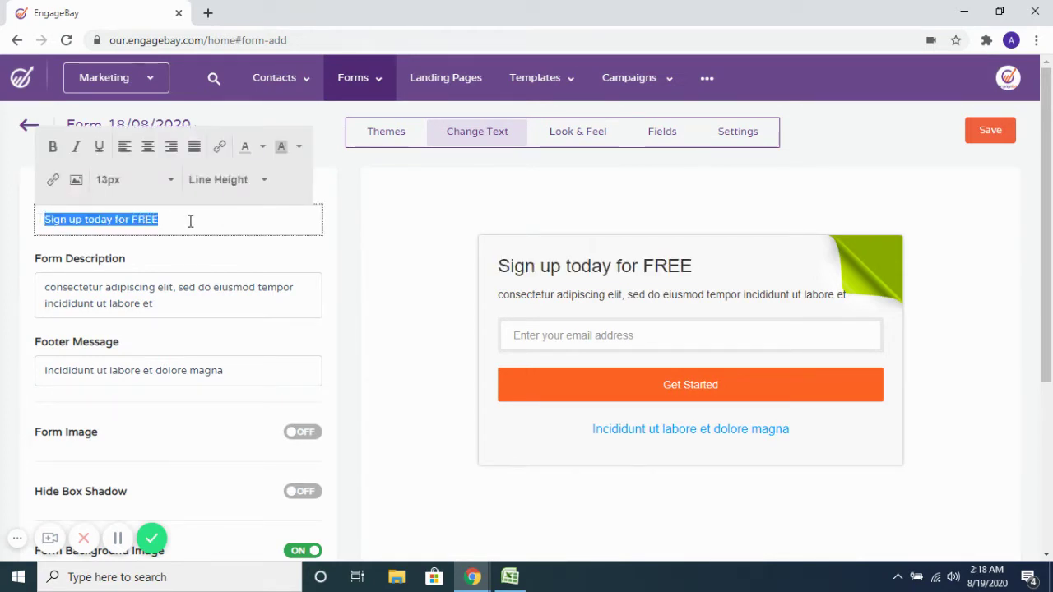
pyautogui.write('Hello ')
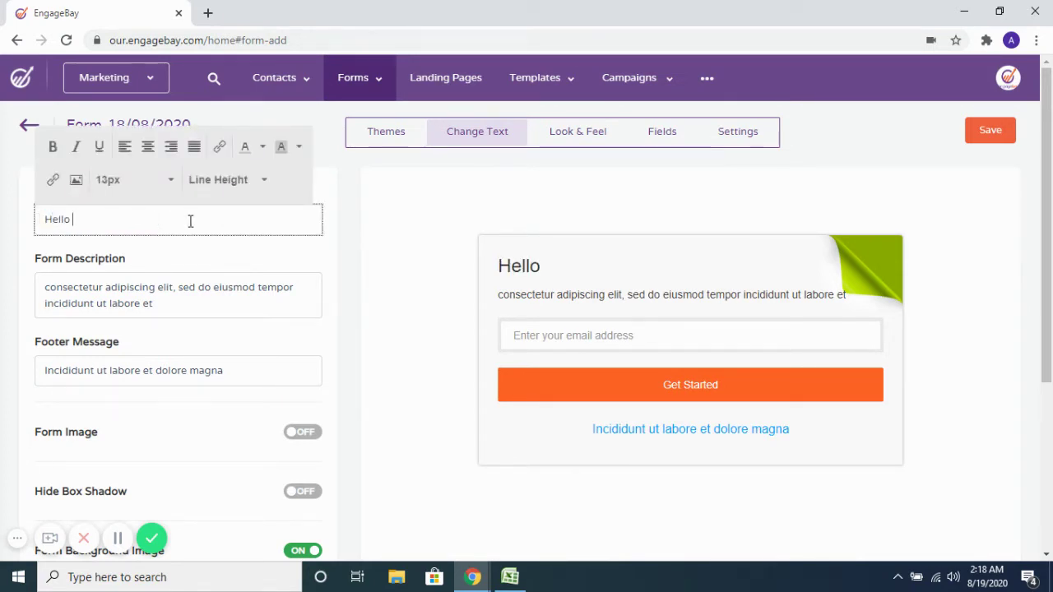
pyautogui.write('W')
pyautogui.press('BackSpace')
pyautogui.write('Welcome to my websoite')
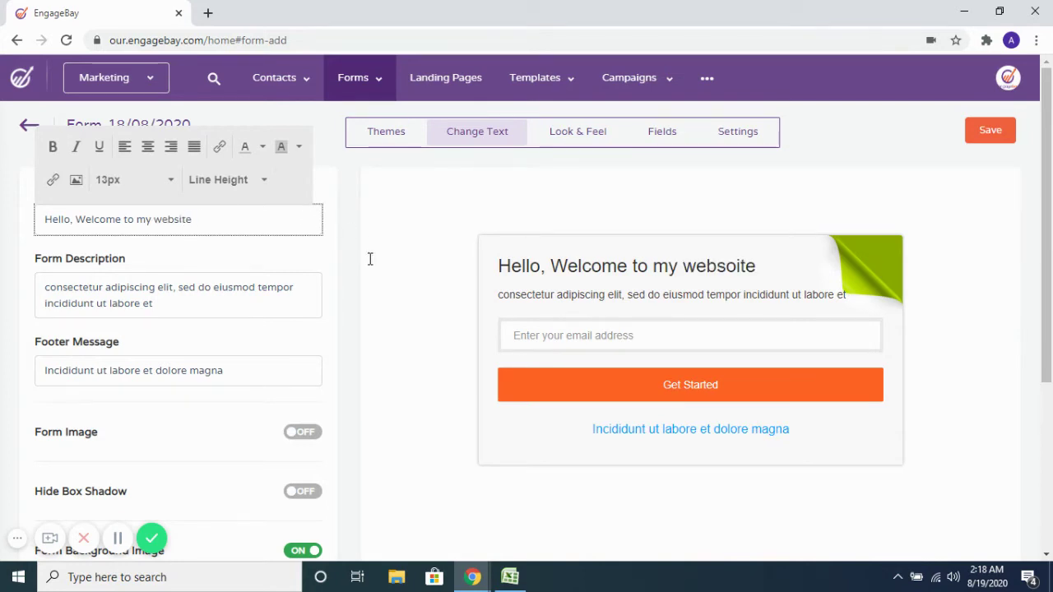
# Replace the form description with 'Please provide the below details'.
pyautogui.moveTo(153, 308); pyautogui.dragTo(136, 311)
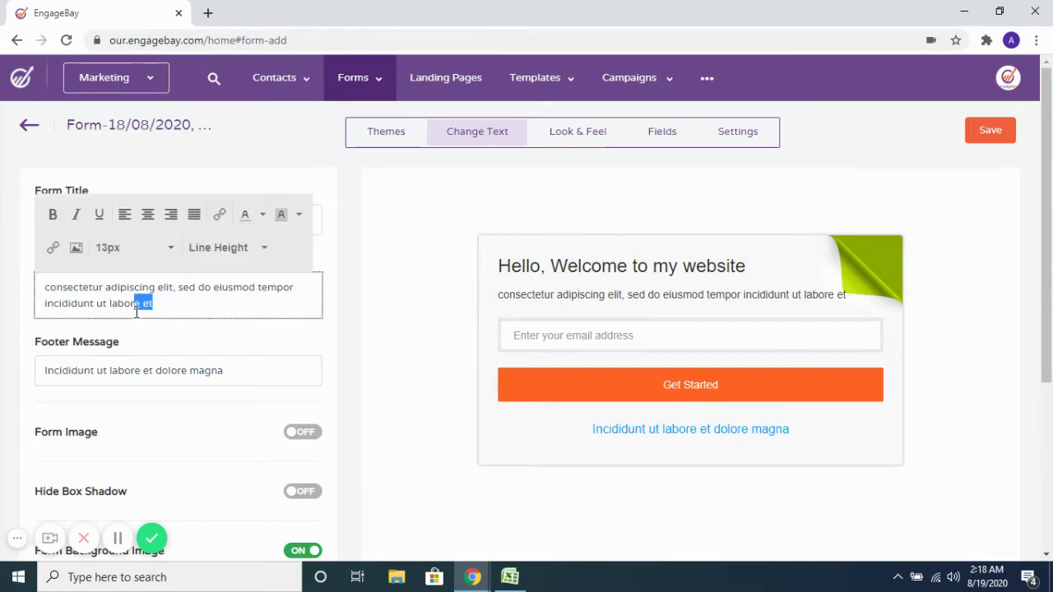
pyautogui.click(165, 302)
pyautogui.moveTo(155, 306); pyautogui.dragTo(38, 284)
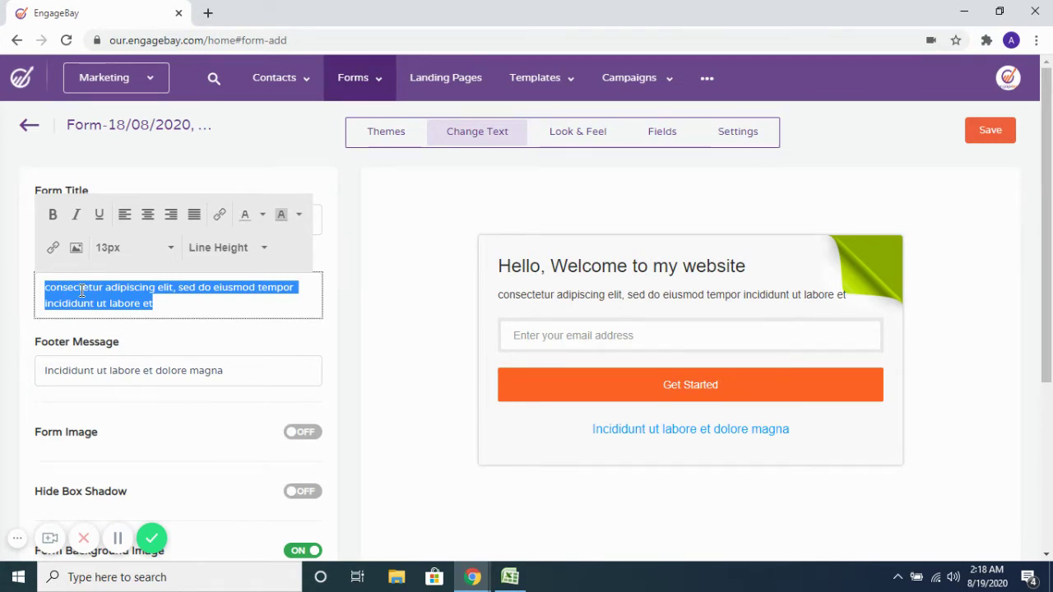
pyautogui.write('Pleas')
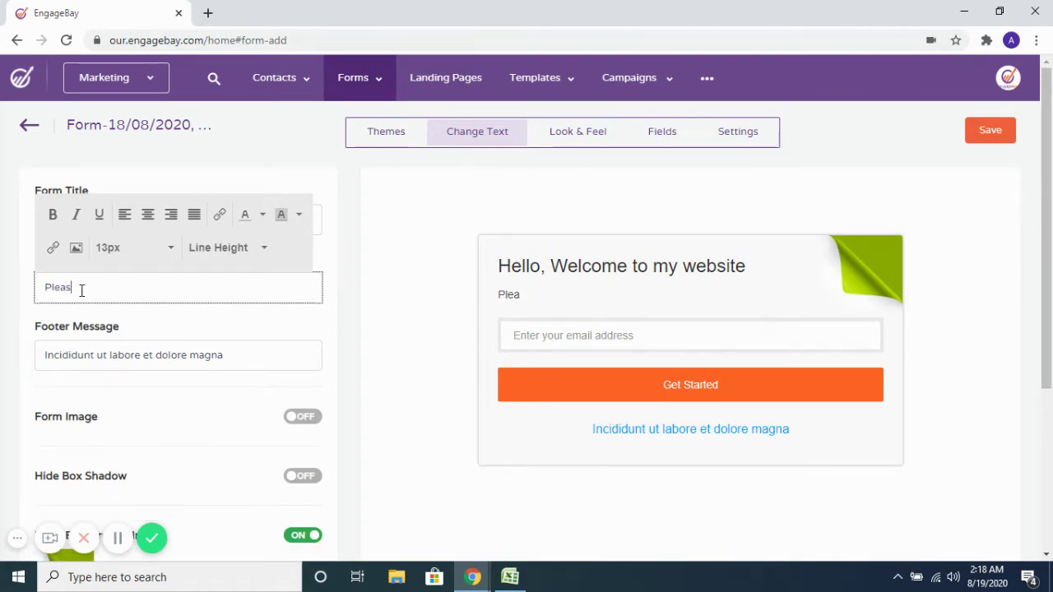
pyautogui.write('e procid')
pyautogui.write(' the de')
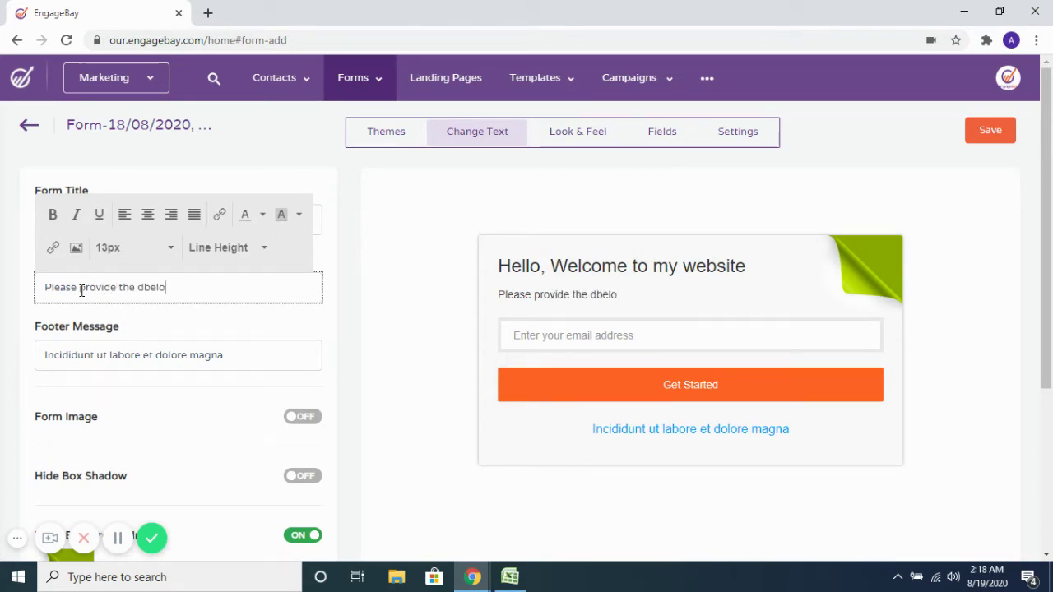
pyautogui.press('BackSpace')
pyautogui.press('BackSpace')
pyautogui.press('BackSpace')
pyautogui.write('belo')
pyautogui.write('dwe')
pyautogui.press('BackSpace')
pyautogui.press('BackSpace')
pyautogui.press('BackSpace')
pyautogui.press('BackSpace')
pyautogui.press('BackSpace')
pyautogui.write('low details')
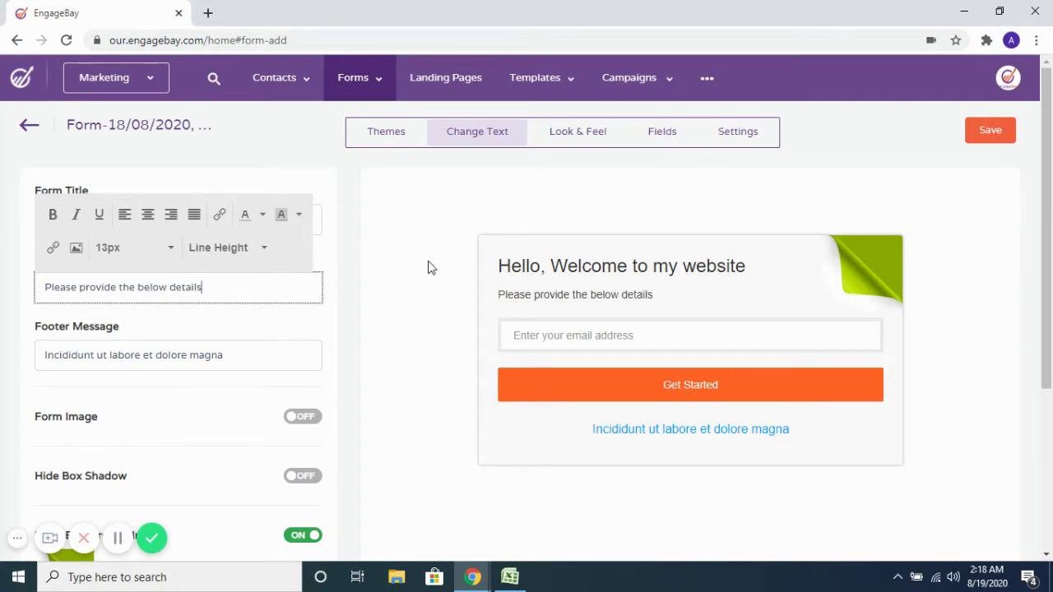
pyautogui.click(429, 267)
# Turn the form image on and the green curl background image off.
pyautogui.scroll(-3, 230, 343)
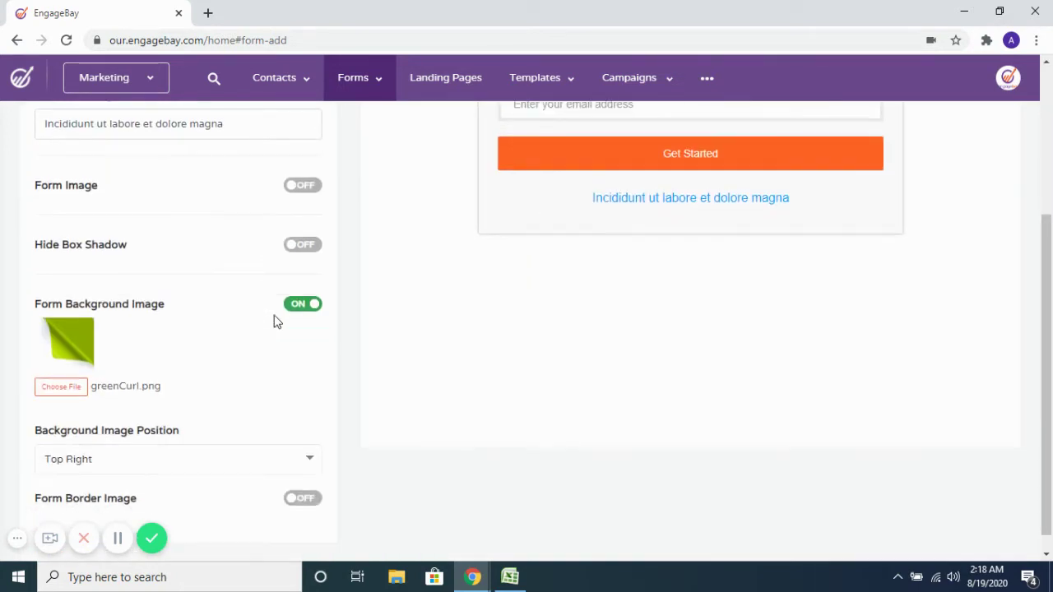
pyautogui.click(302, 188)
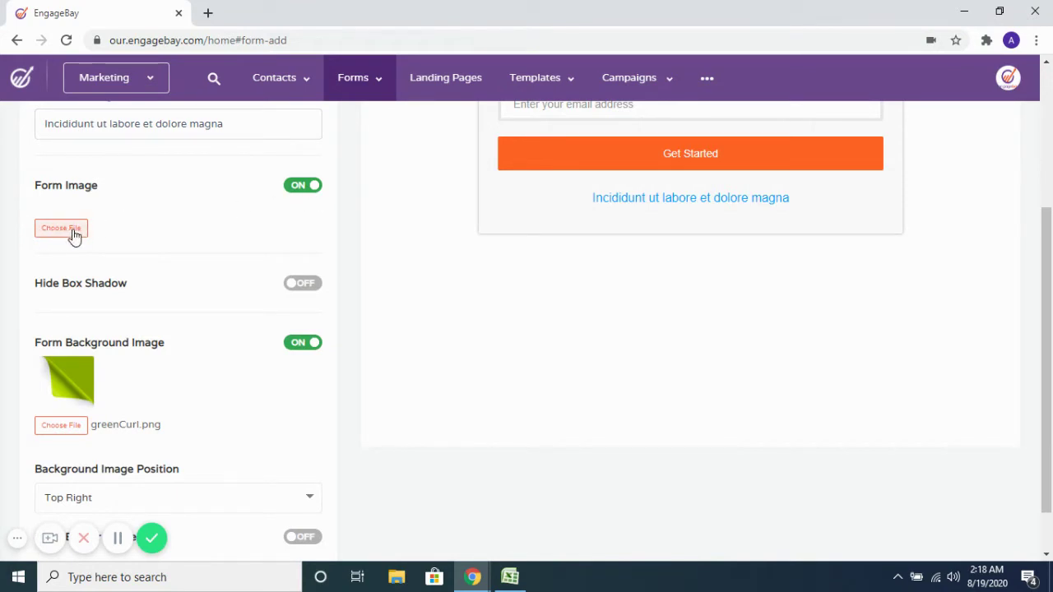
pyautogui.scroll(3, 536, 332)
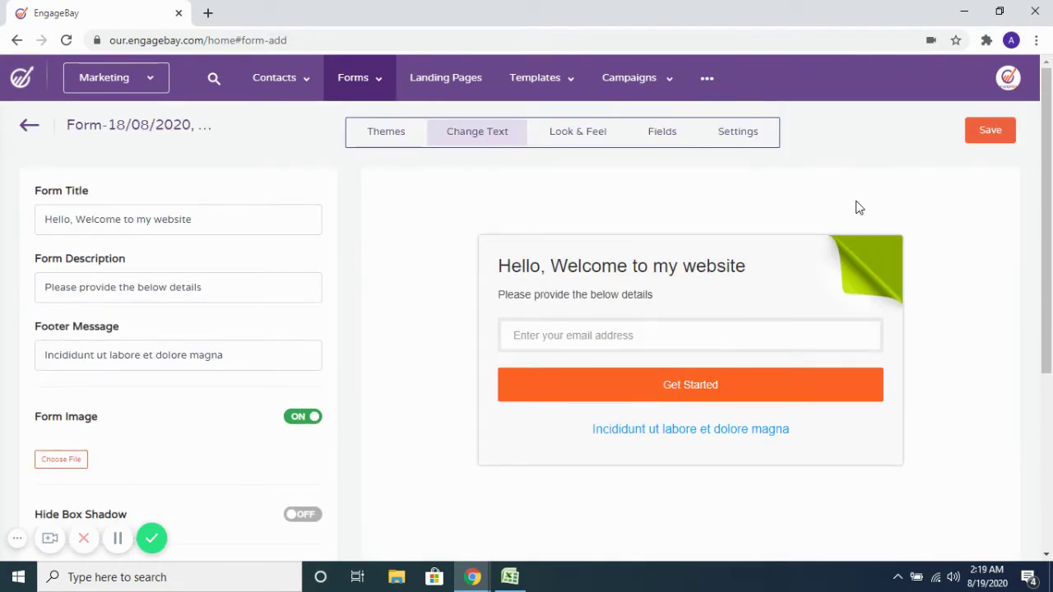
pyautogui.scroll(-4, 548, 313)
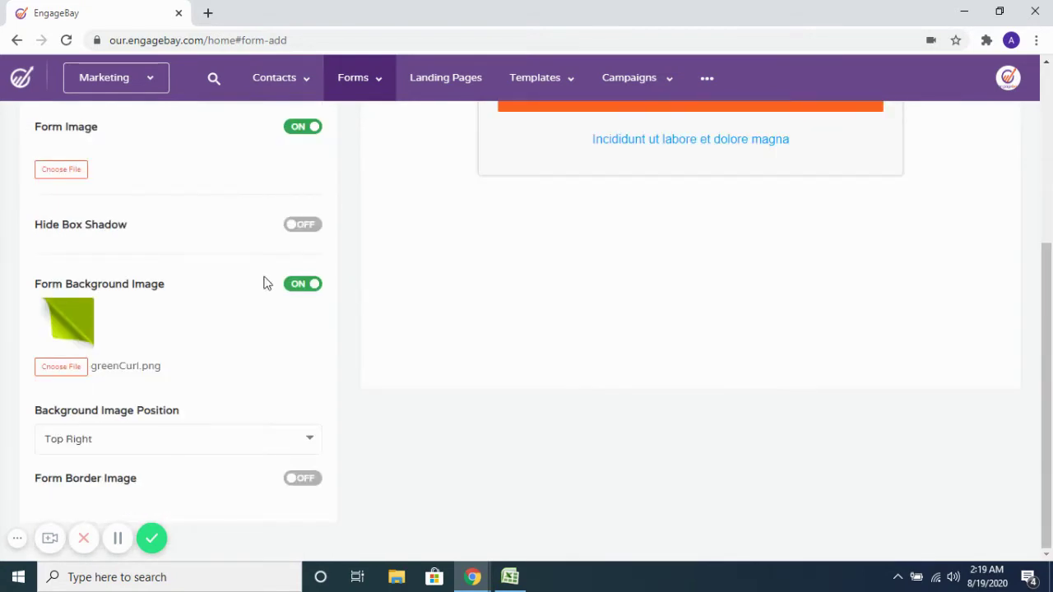
pyautogui.click(300, 285)
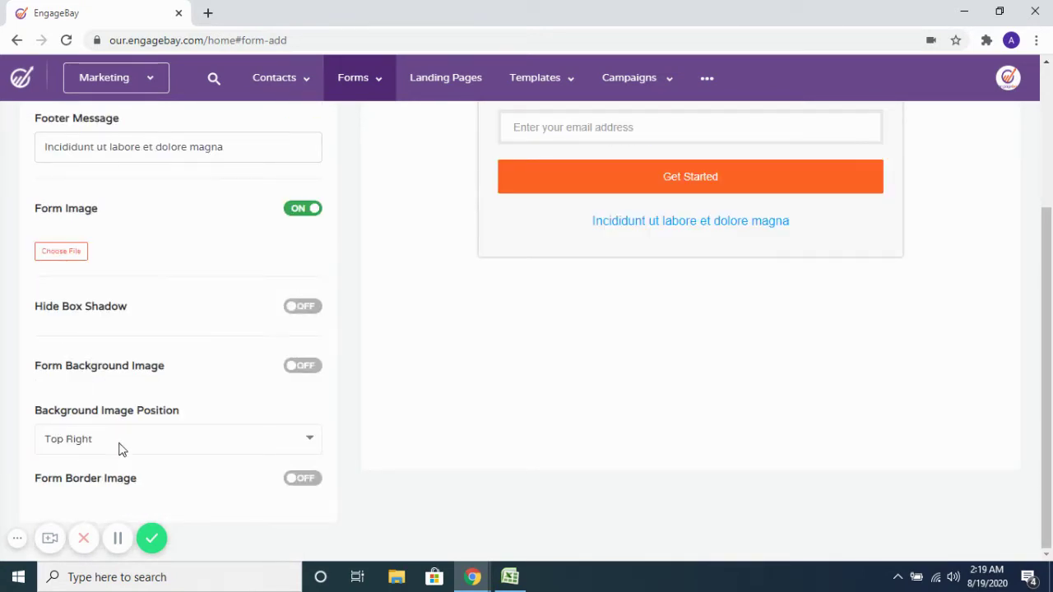
# Keep the image position at Top Right and move to the Look & Feel settings.
pyautogui.click(180, 441)
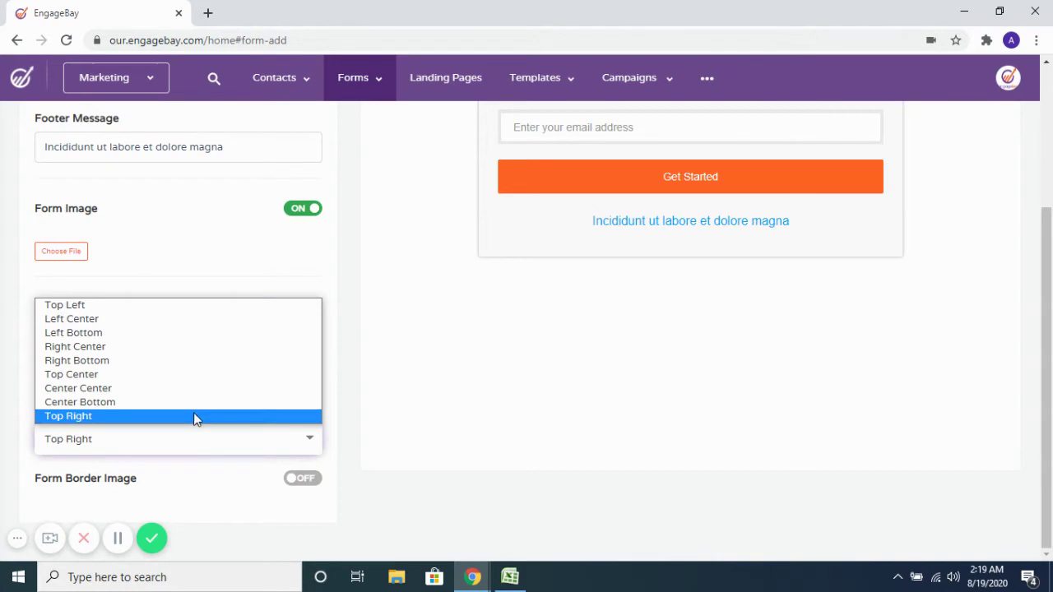
pyautogui.click(499, 361)
pyautogui.scroll(3, 484, 258)
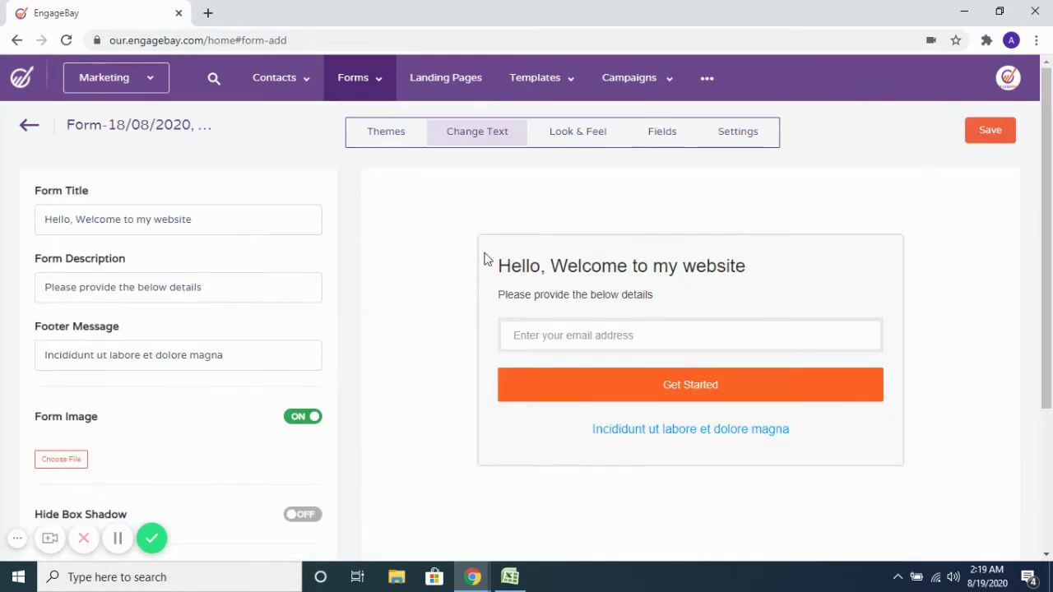
pyautogui.click(576, 138)
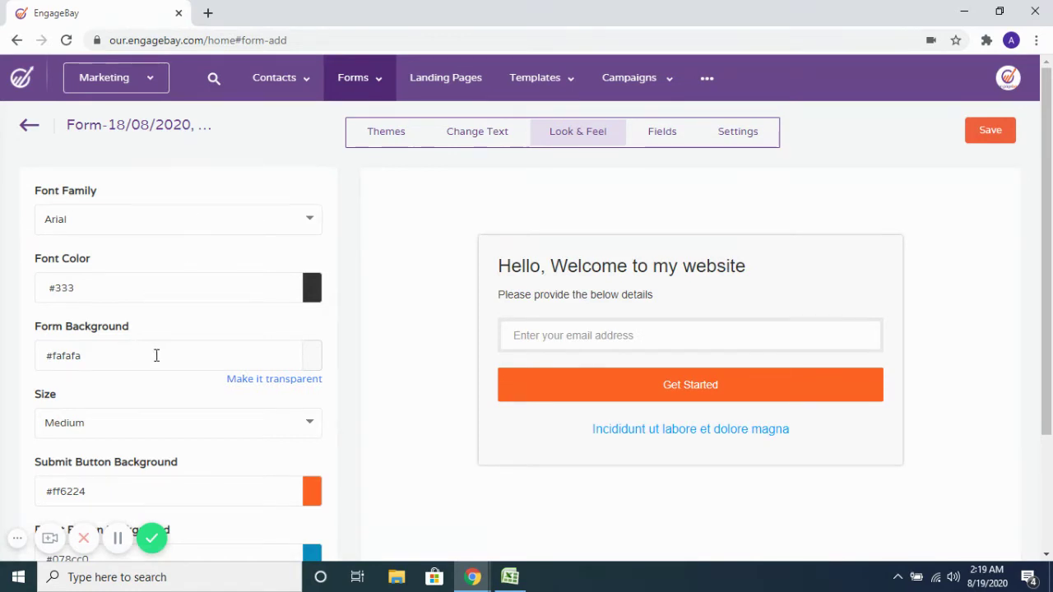
# Keep the form at Medium size with the orange submit button, then go to Fields.
pyautogui.scroll(-2, 157, 356)
pyautogui.click(131, 269)
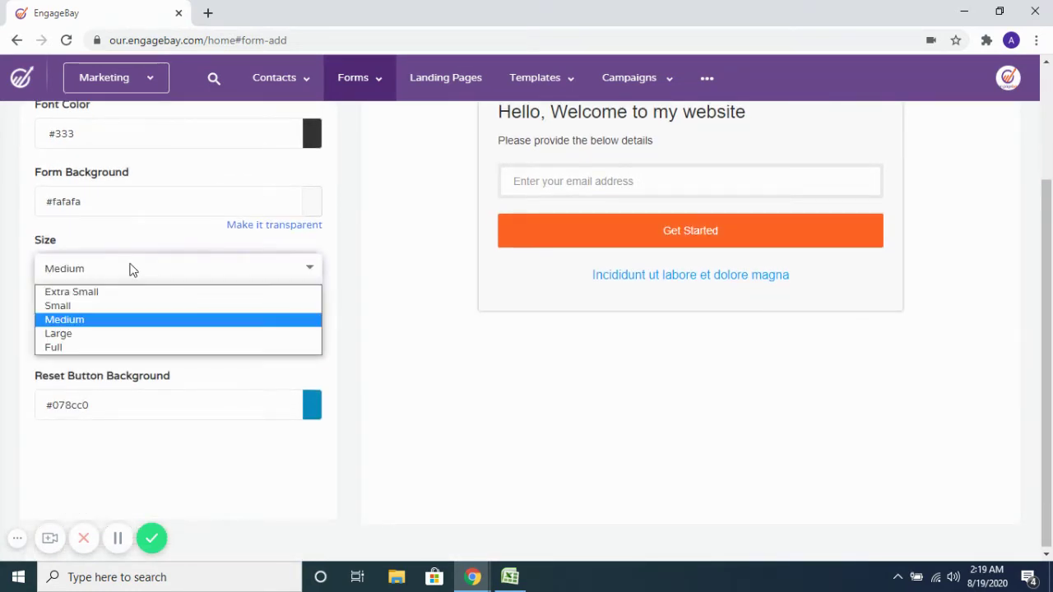
pyautogui.click(403, 318)
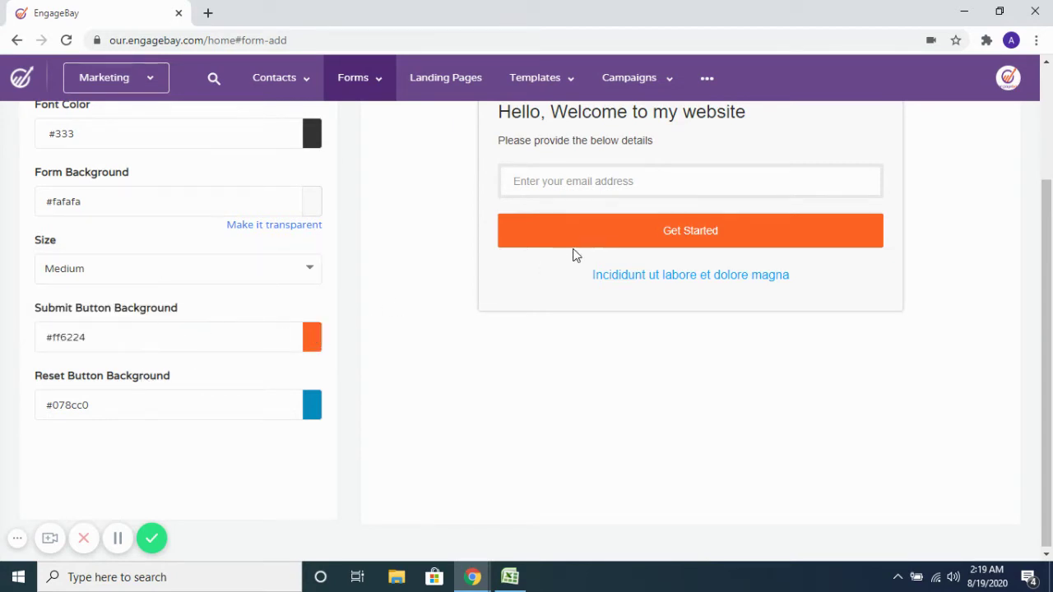
pyautogui.click(319, 340)
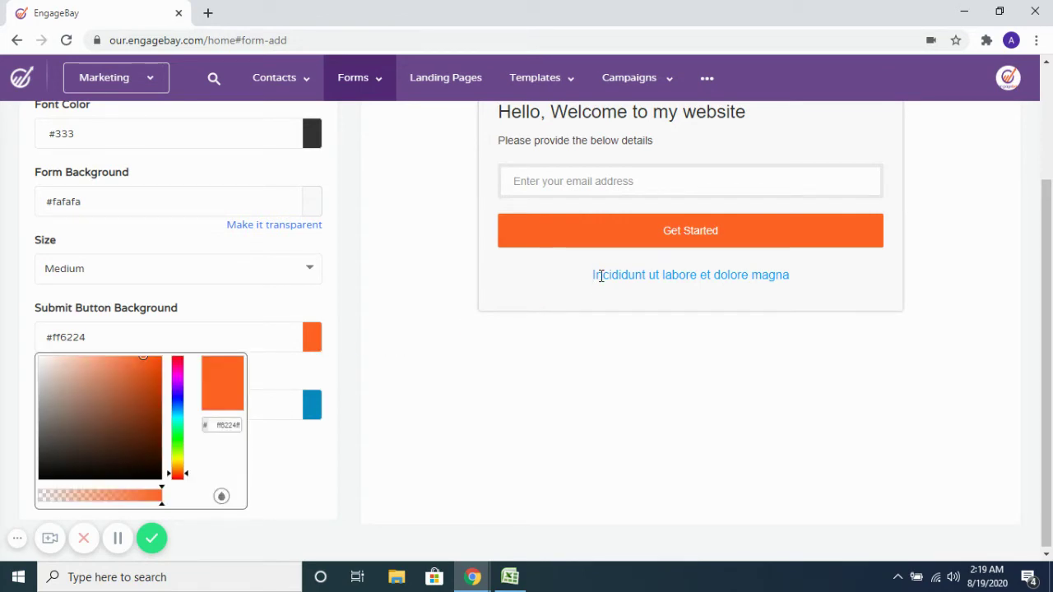
pyautogui.moveTo(614, 277); pyautogui.dragTo(752, 301)
pyautogui.click(475, 405)
pyautogui.click(292, 385)
pyautogui.scroll(2, 404, 394)
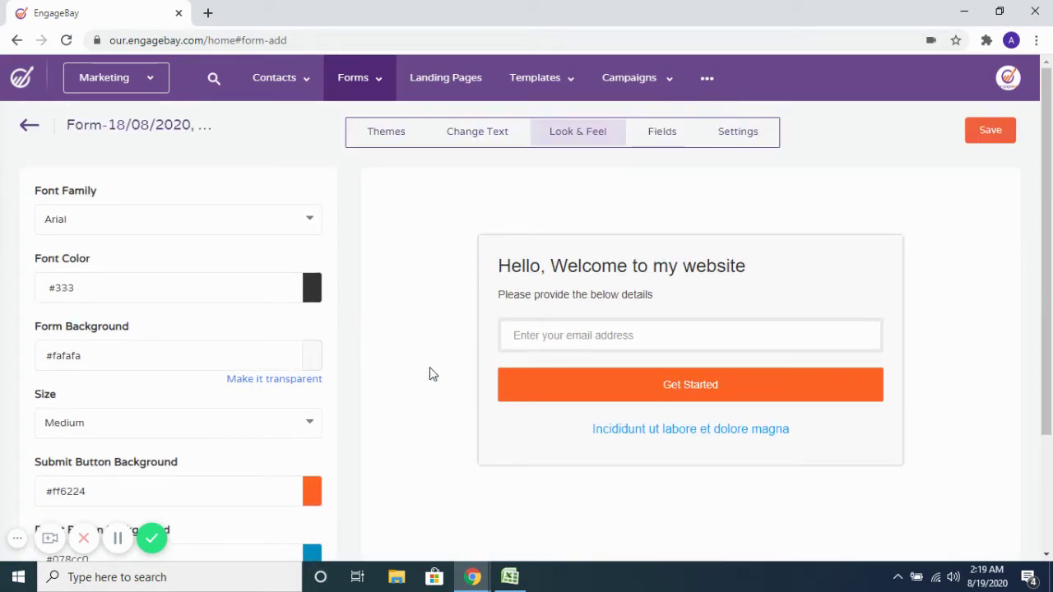
pyautogui.click(663, 134)
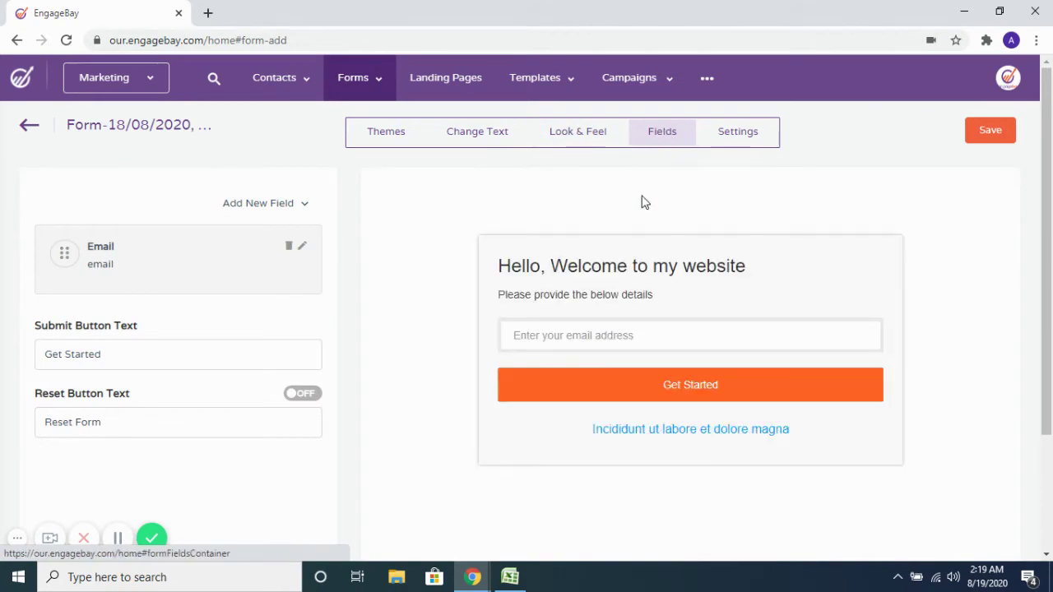
# Add First Name and Phone Number fields below the Email field.
pyautogui.click(589, 335)
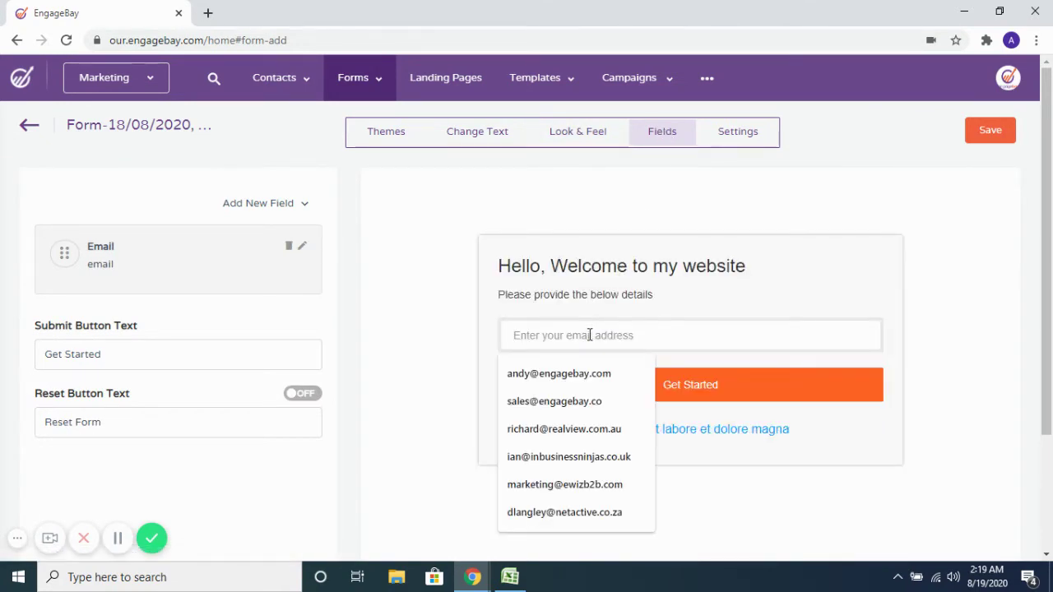
pyautogui.click(301, 205)
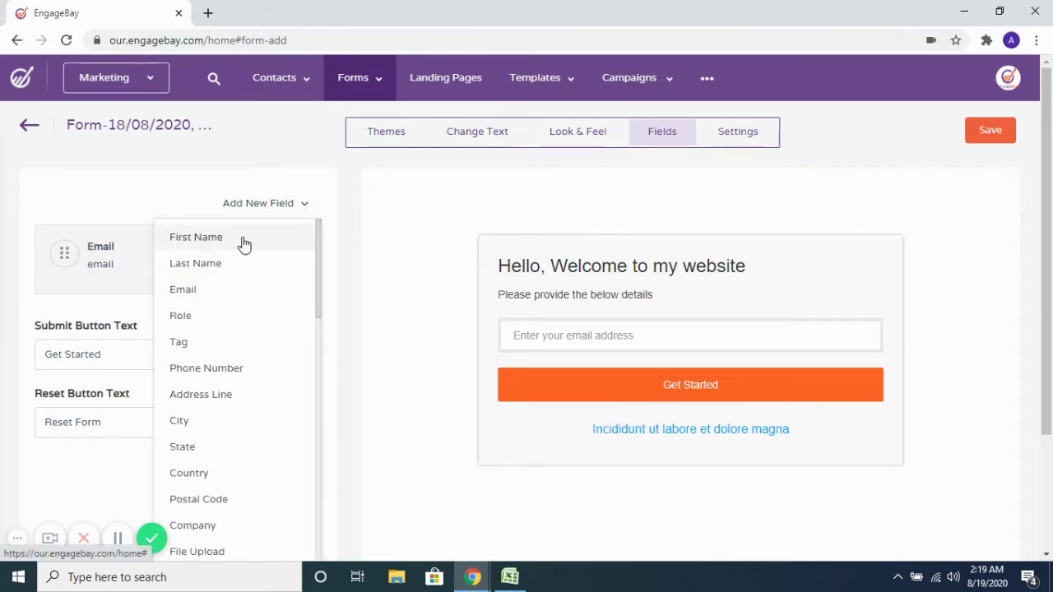
pyautogui.click(243, 240)
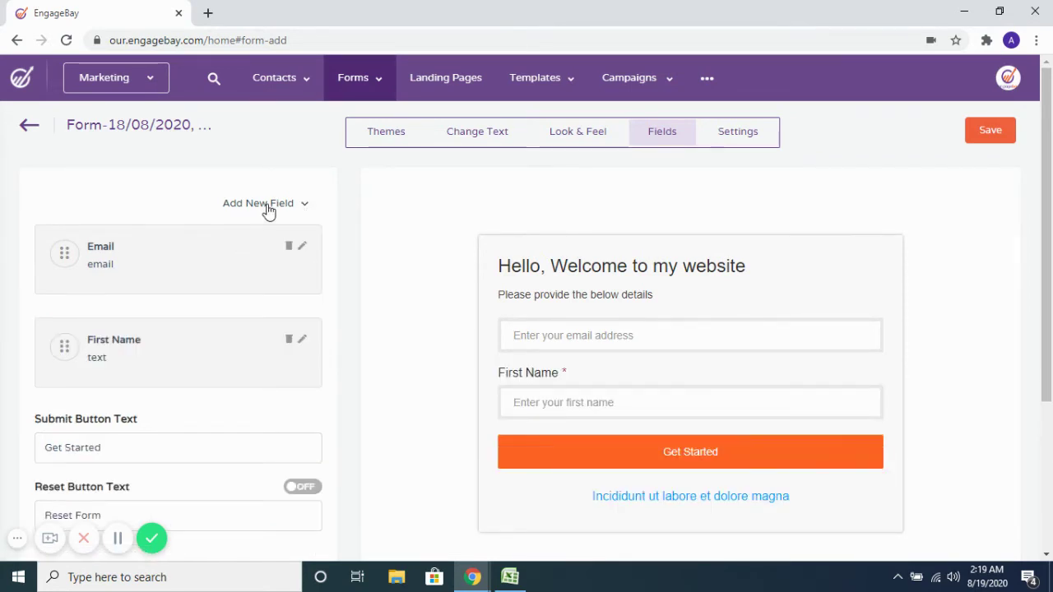
pyautogui.click(268, 206)
pyautogui.click(206, 368)
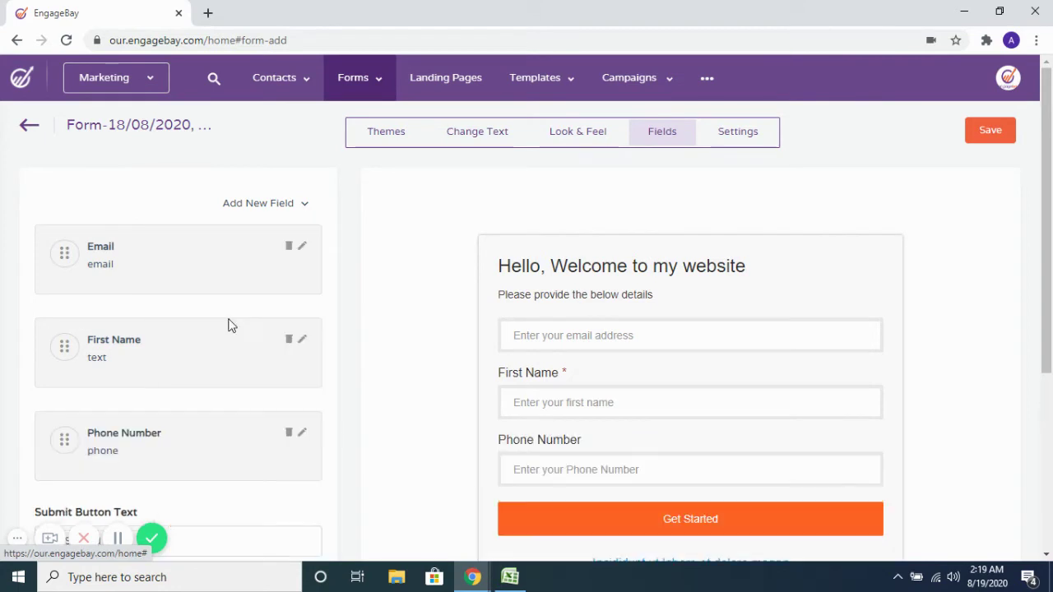
# Browse the remaining field types without adding any more.
pyautogui.click(257, 206)
pyautogui.scroll(-5, 258, 428)
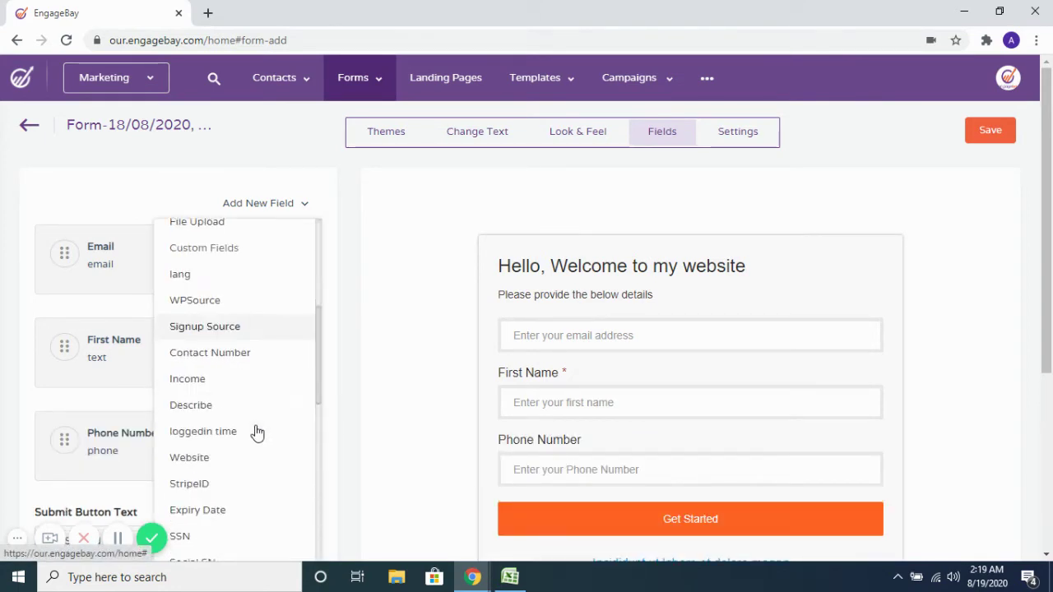
pyautogui.scroll(-1, 258, 433)
pyautogui.scroll(-7, 256, 391)
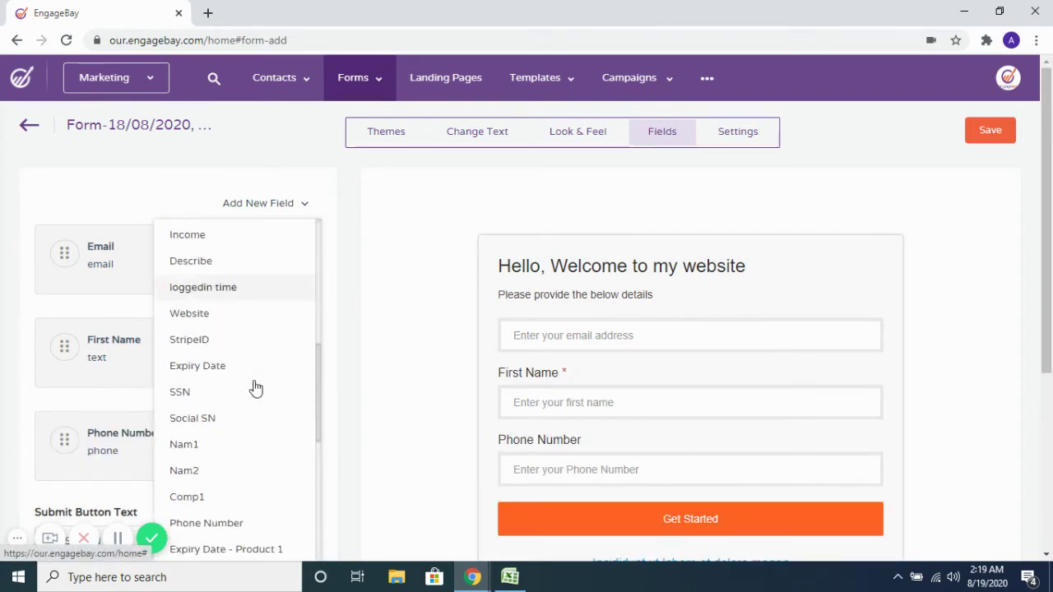
pyautogui.scroll(-3, 256, 388)
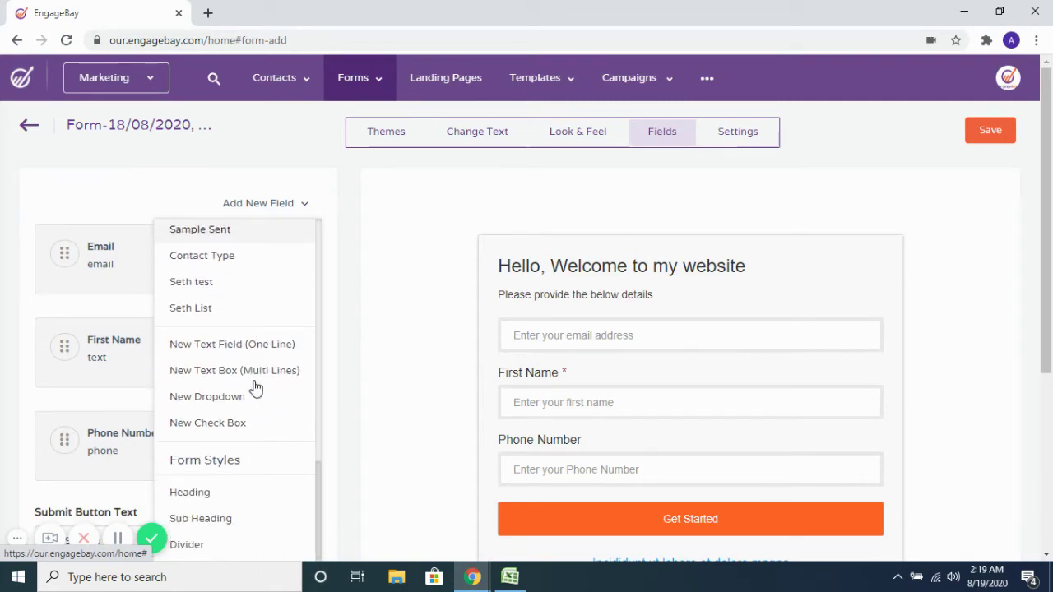
pyautogui.scroll(3, 256, 387)
pyautogui.scroll(-6, 256, 387)
pyautogui.scroll(-5, 256, 388)
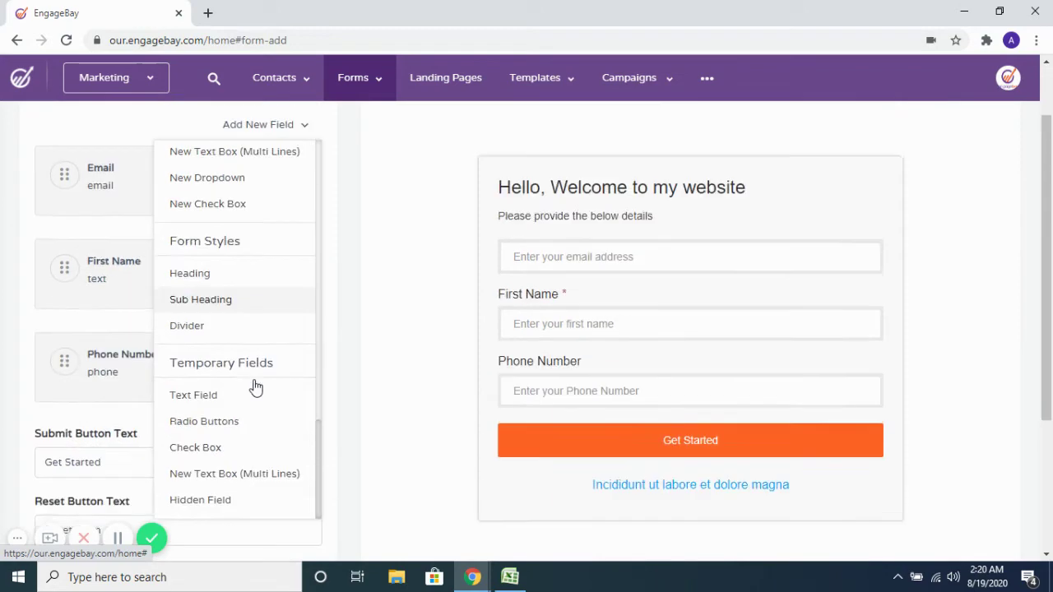
pyautogui.scroll(1, 256, 392)
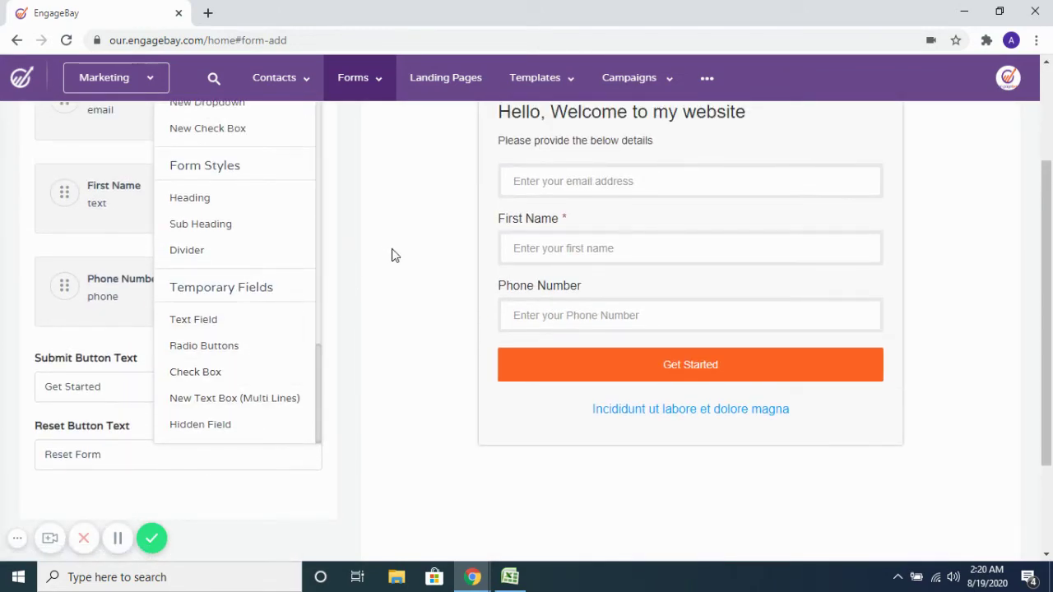
pyautogui.scroll(2, 392, 255)
pyautogui.click(192, 195)
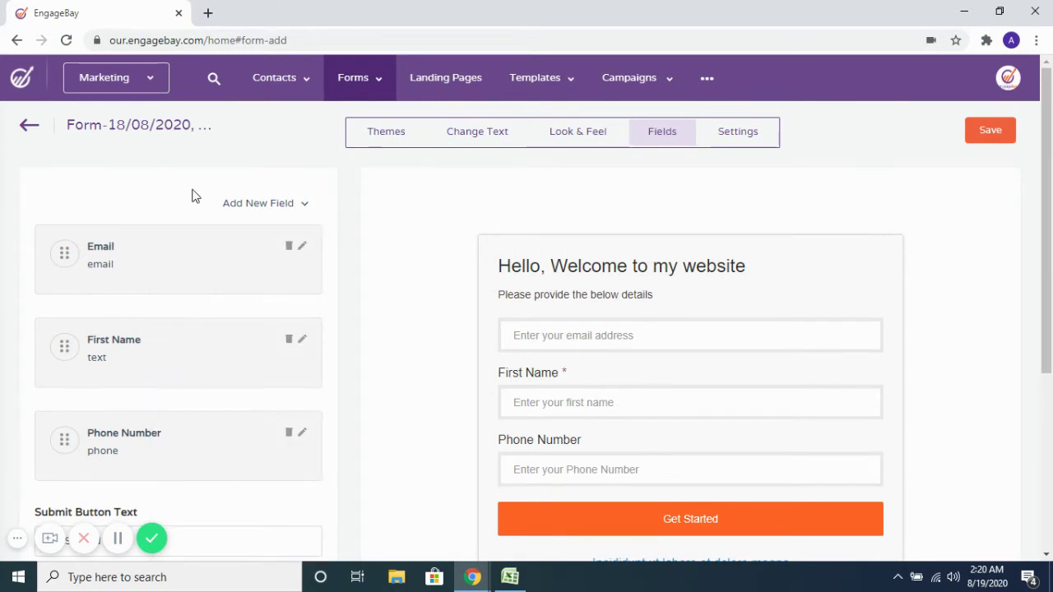
# In Settings, make the form redirect subscribers to another page.
pyautogui.click(737, 138)
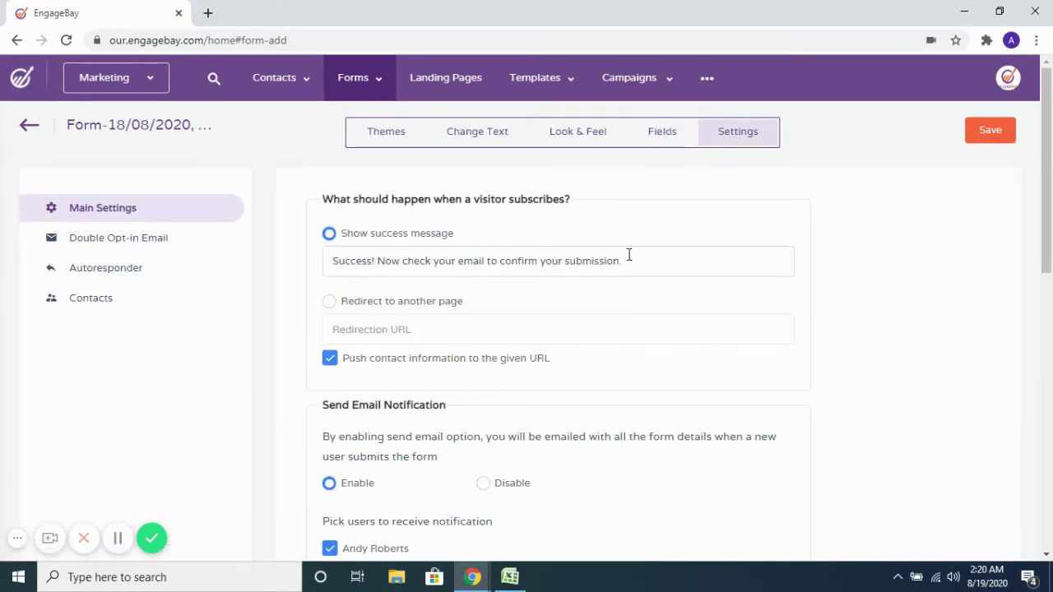
pyautogui.moveTo(598, 263); pyautogui.dragTo(324, 259)
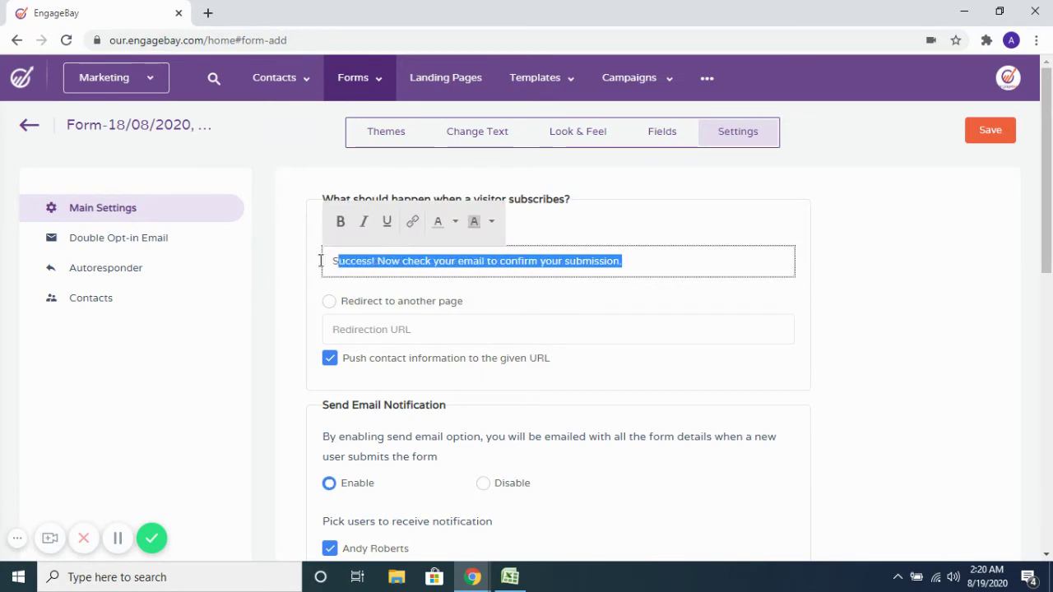
pyautogui.click(654, 179)
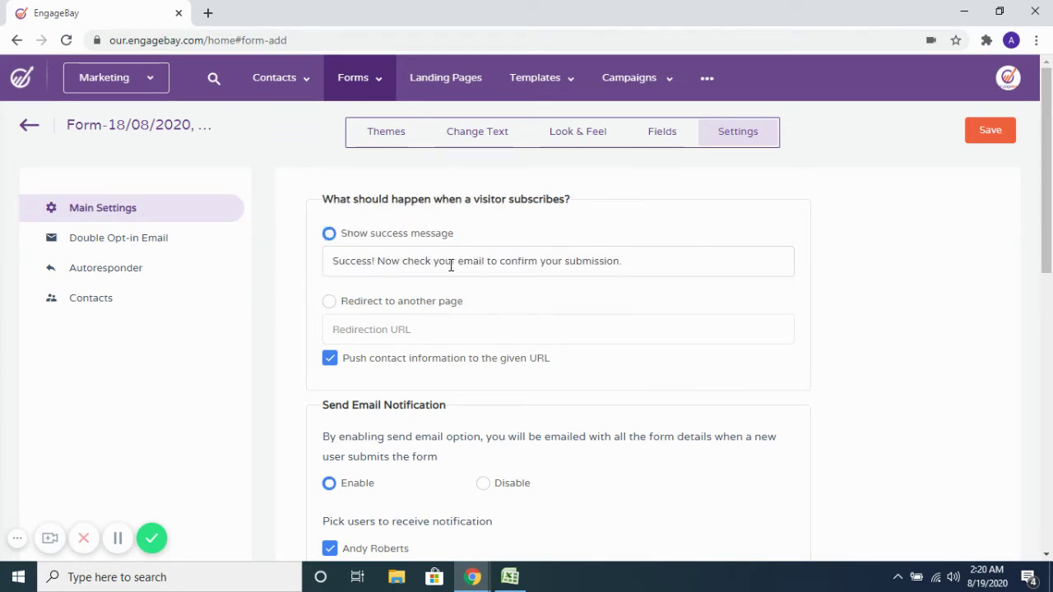
pyautogui.click(329, 302)
# Tick five more users to receive submission notifications, six in total.
pyautogui.scroll(-2, 424, 329)
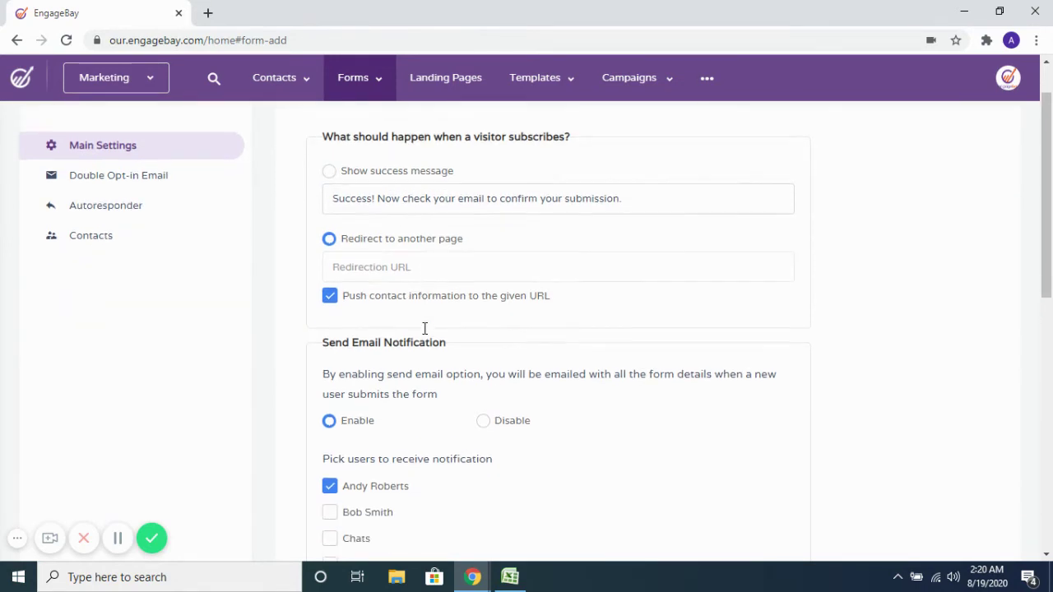
pyautogui.scroll(-1, 403, 343)
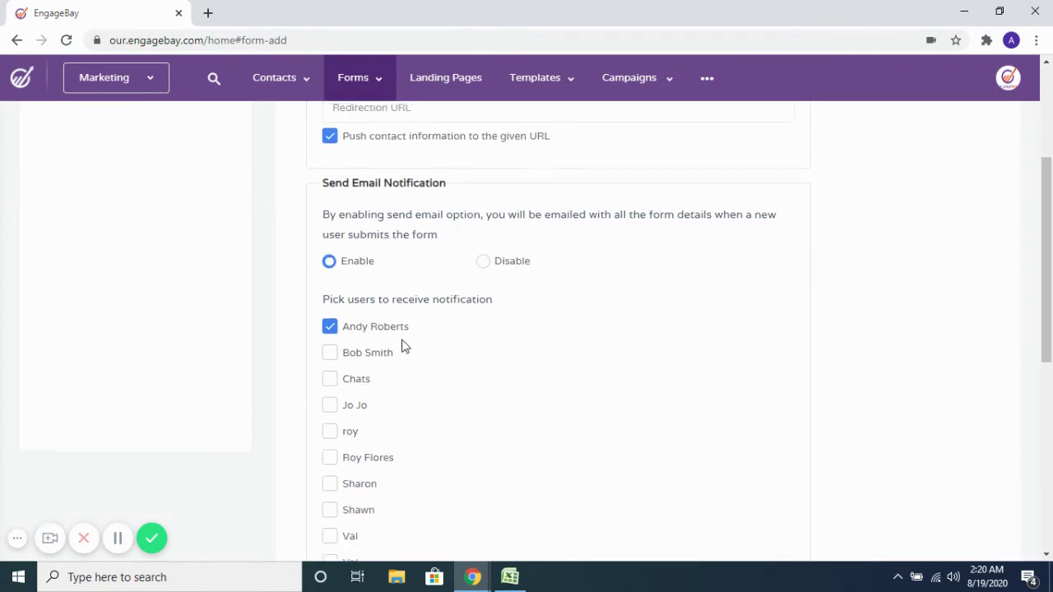
pyautogui.click(329, 345)
pyautogui.click(329, 371)
pyautogui.click(329, 397)
pyautogui.click(330, 424)
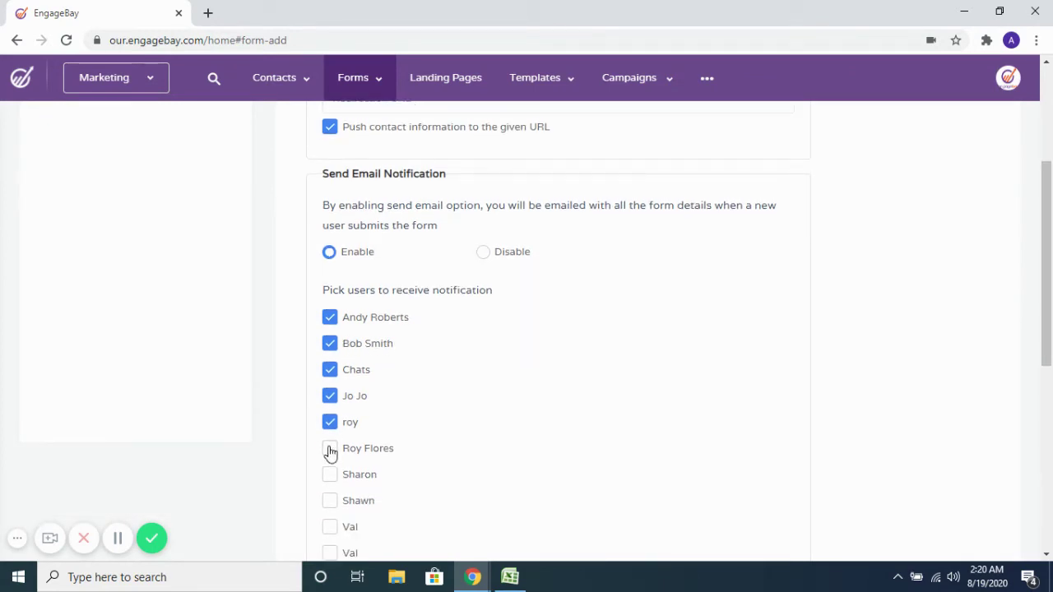
pyautogui.click(330, 450)
pyautogui.scroll(3, 410, 294)
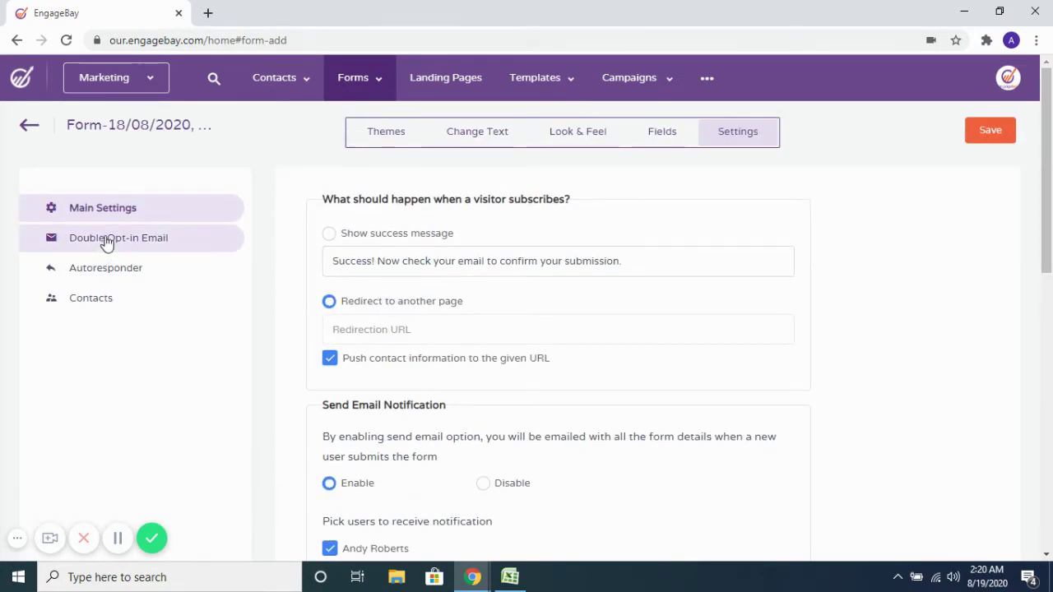
# Enable the double opt-in email 'Important: Confirm your subscription' for new contacts.
pyautogui.click(160, 242)
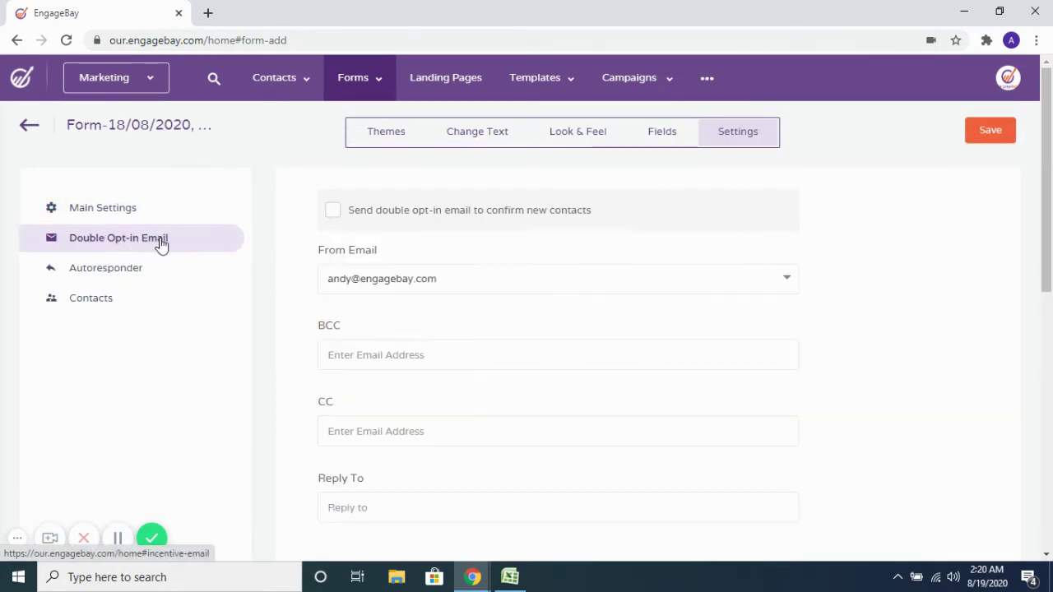
pyautogui.click(334, 211)
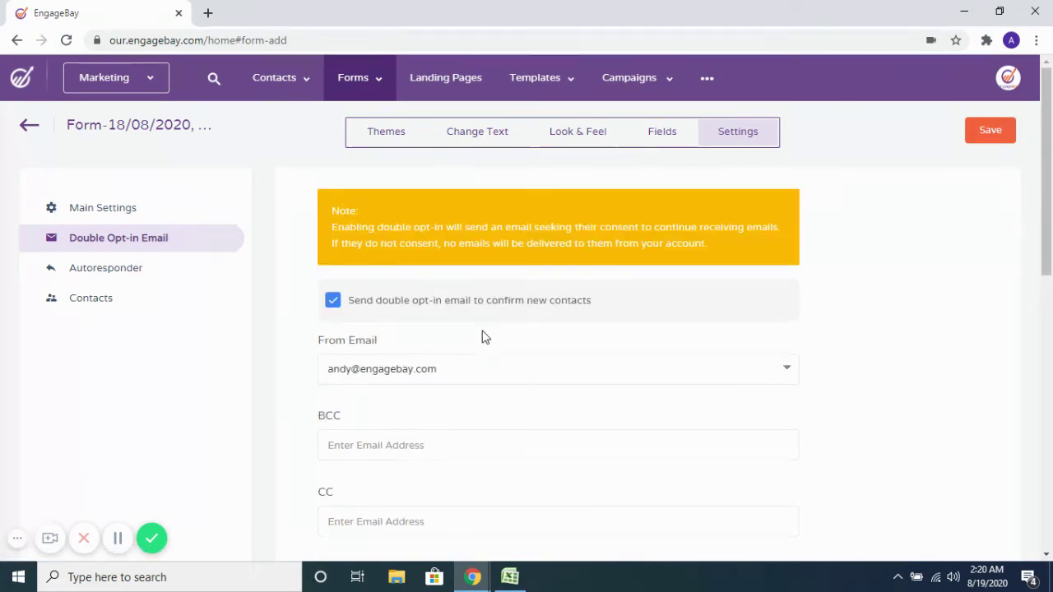
pyautogui.scroll(-3, 484, 337)
pyautogui.scroll(-3, 483, 337)
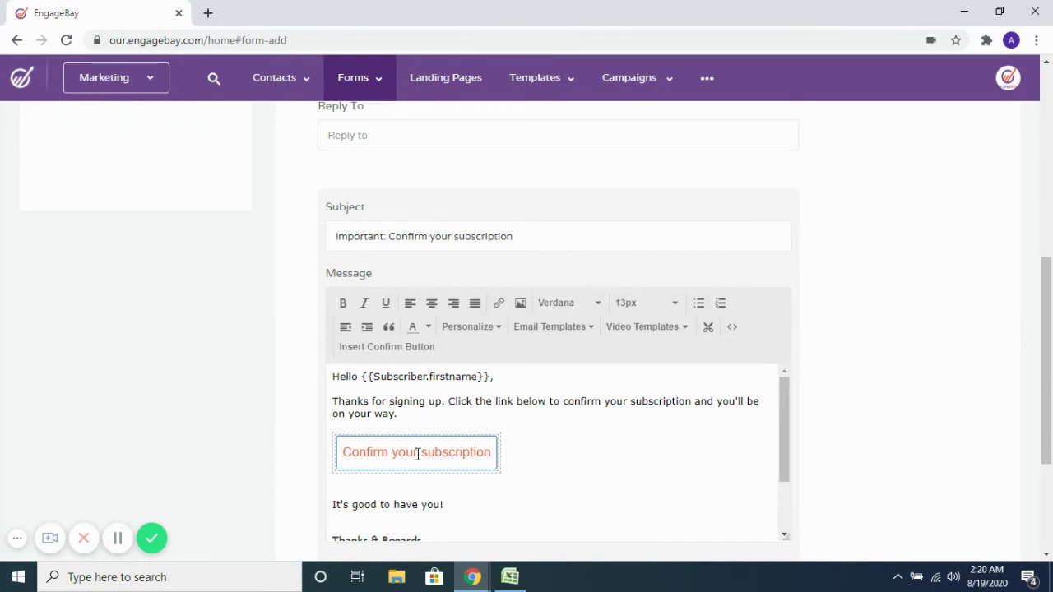
pyautogui.scroll(6, 195, 329)
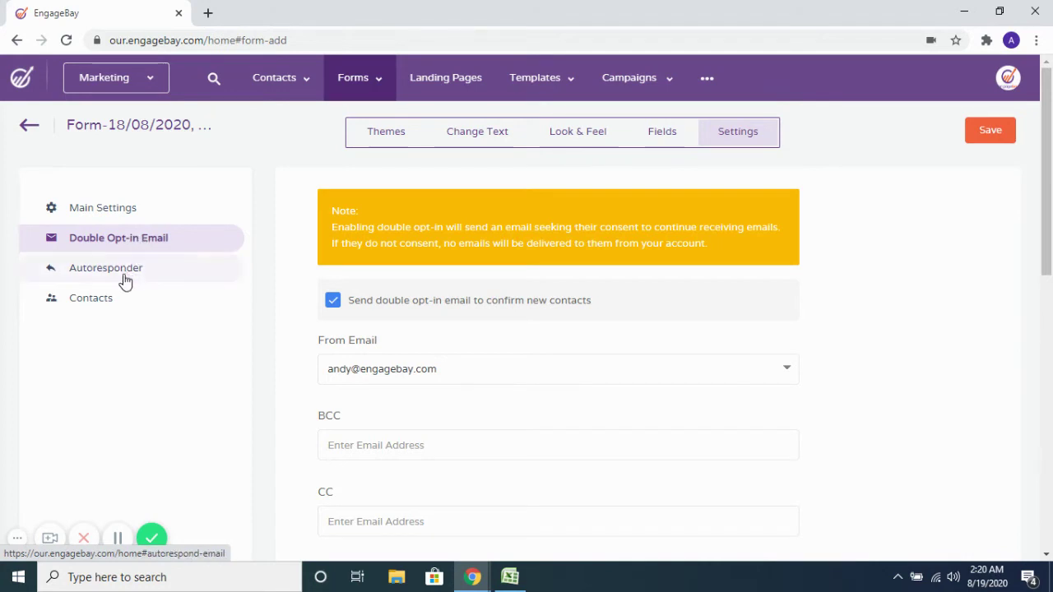
# Enable the autoresponse for subscribed contacts and check the form's empty Contacts list.
pyautogui.click(128, 277)
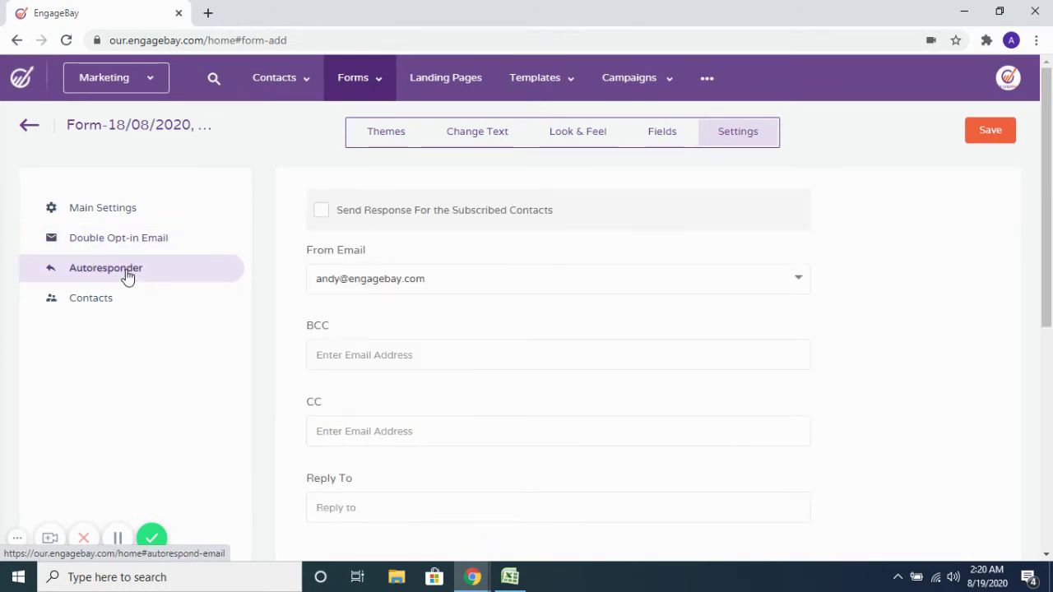
pyautogui.click(322, 213)
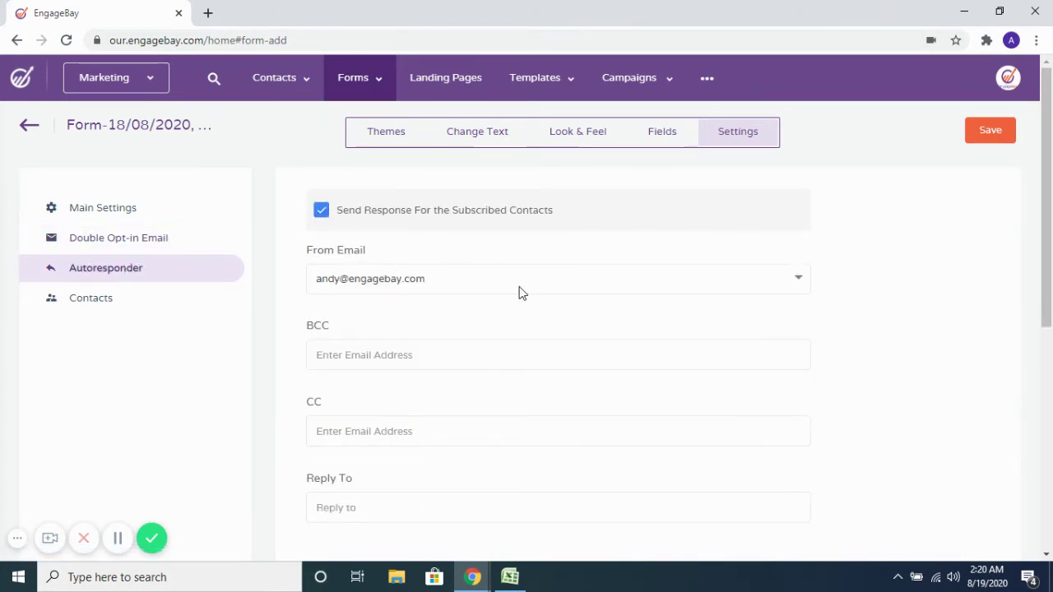
pyautogui.scroll(-4, 520, 293)
pyautogui.scroll(-2, 588, 310)
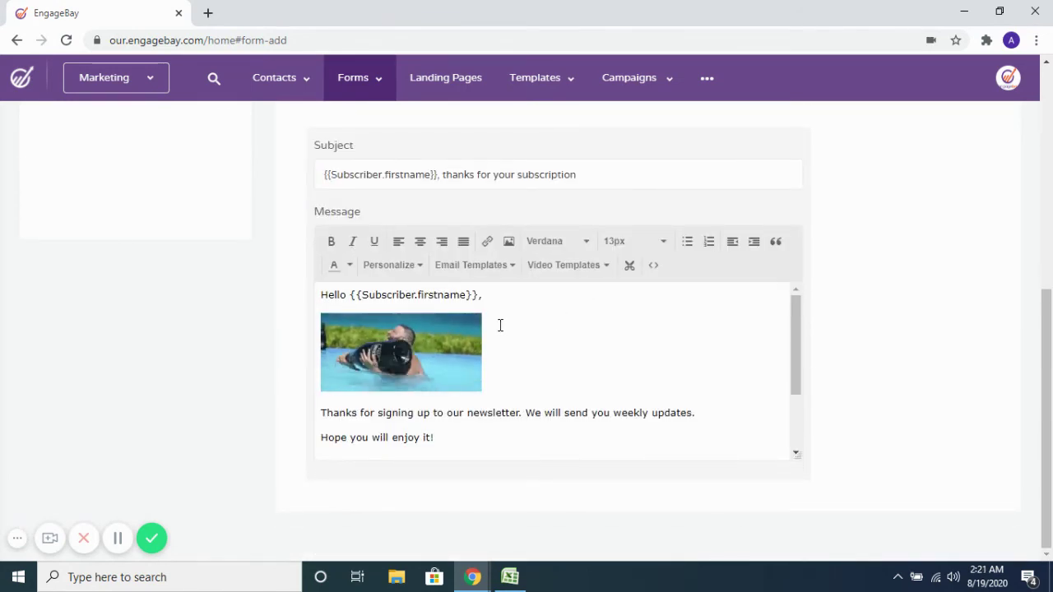
pyautogui.scroll(5, 158, 294)
pyautogui.click(87, 298)
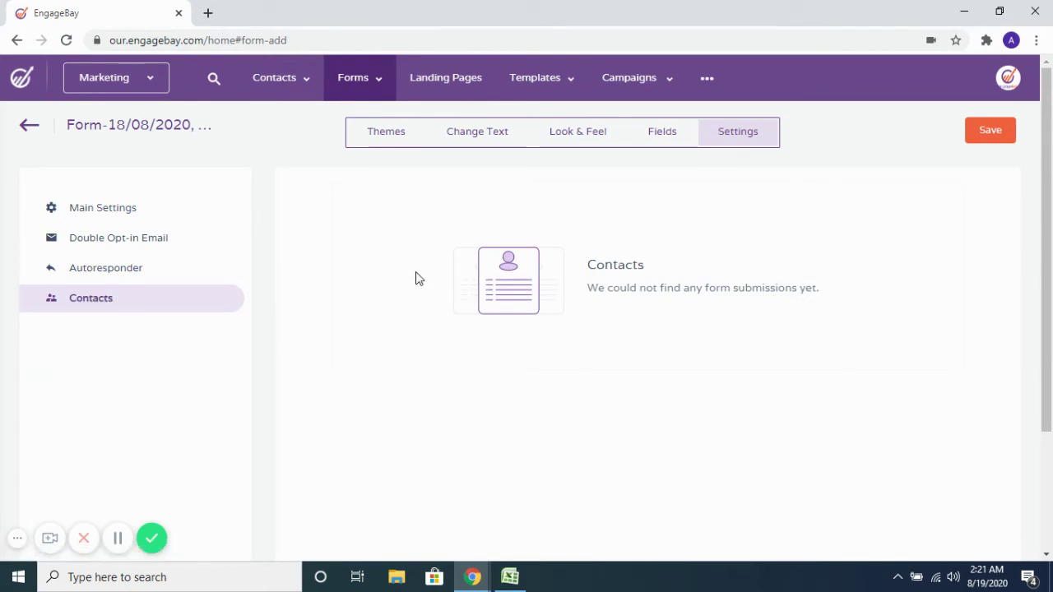
# Return to the Inline Forms list from the Forms menu.
pyautogui.click(364, 85)
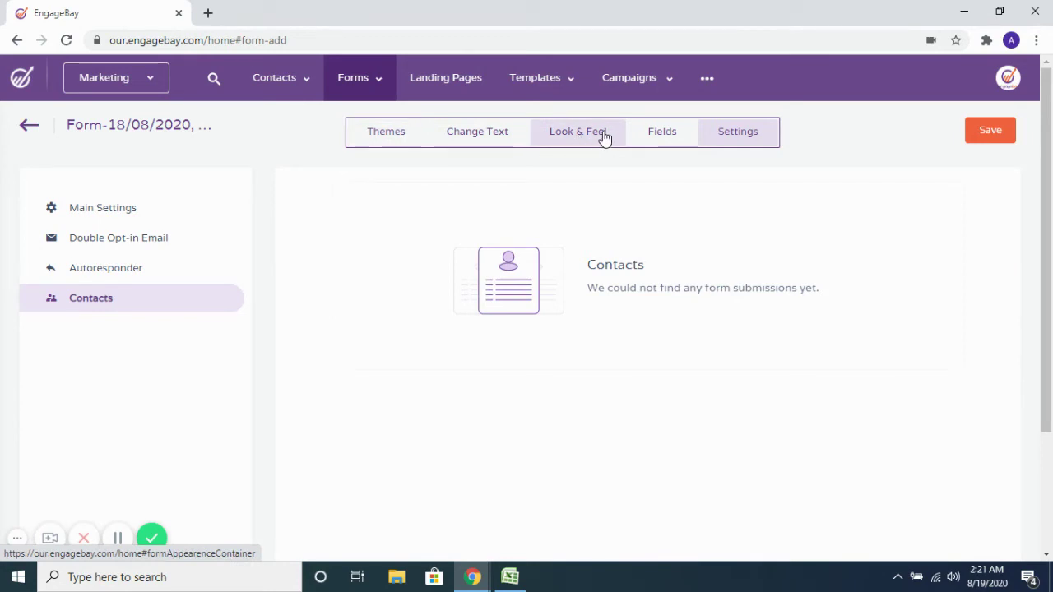
pyautogui.moveTo(323, 100)
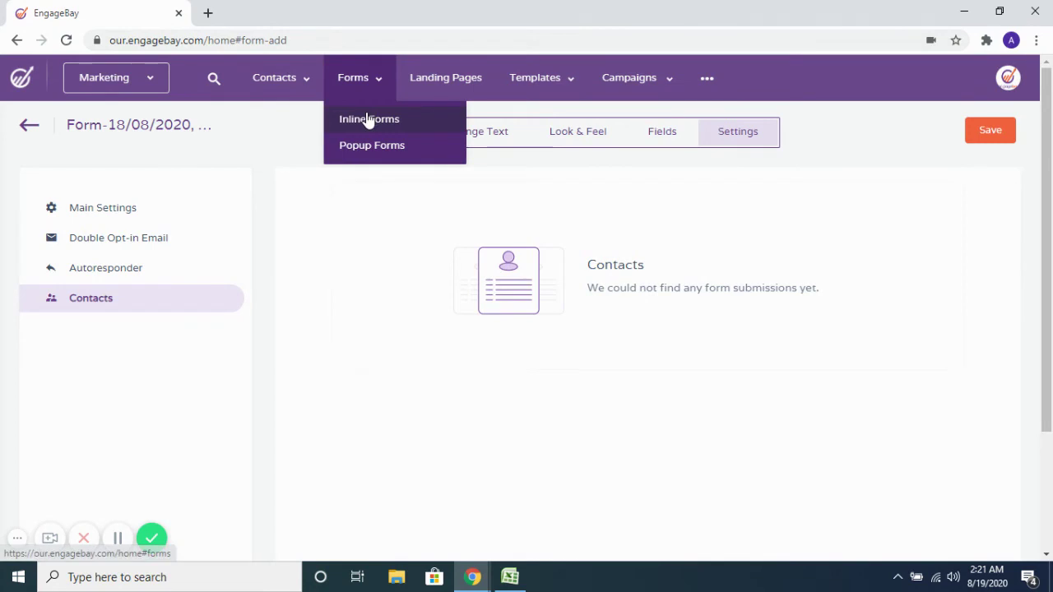
pyautogui.click(368, 118)
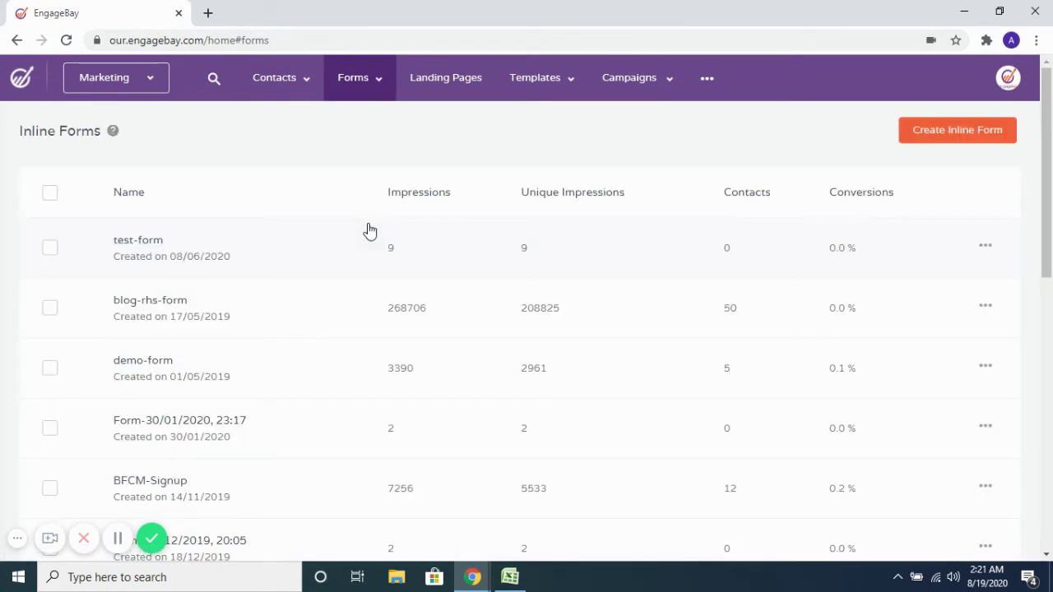
# Open test-form's Settings > Embed section and select its one-line JavaScript embed code.
pyautogui.click(663, 256)
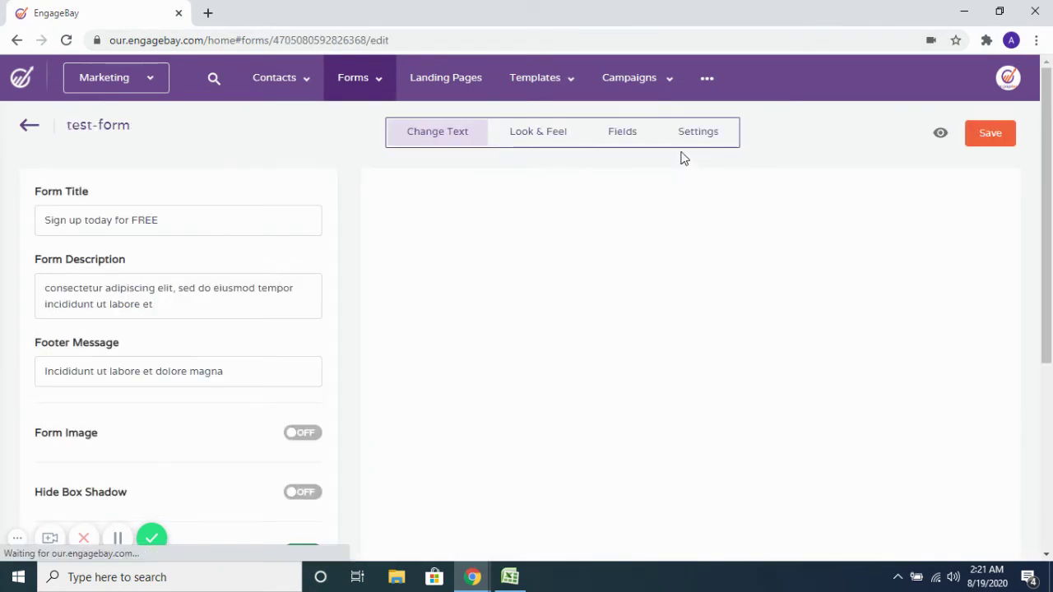
pyautogui.click(691, 133)
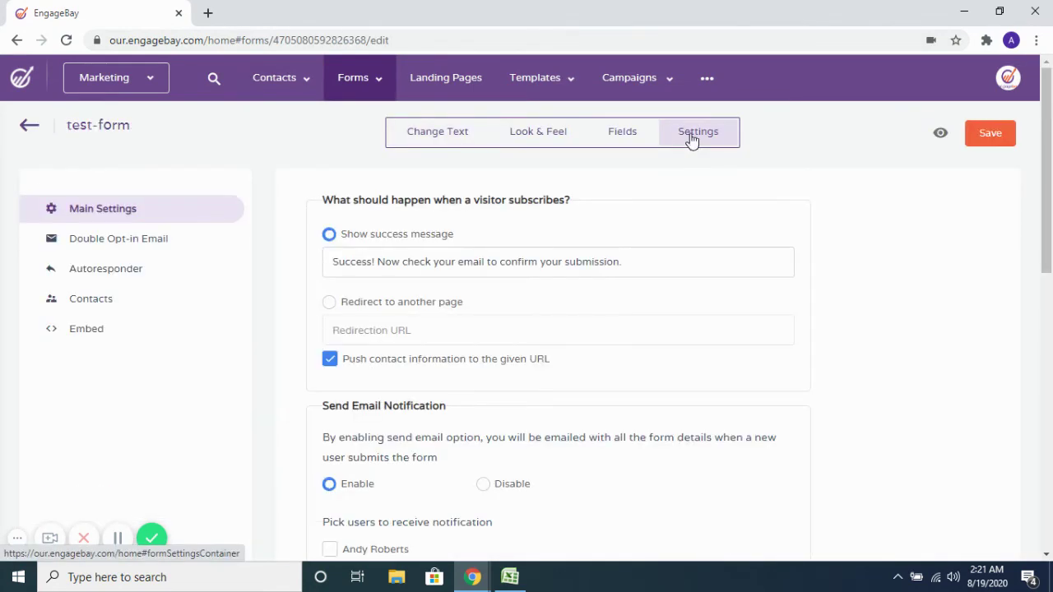
pyautogui.click(105, 331)
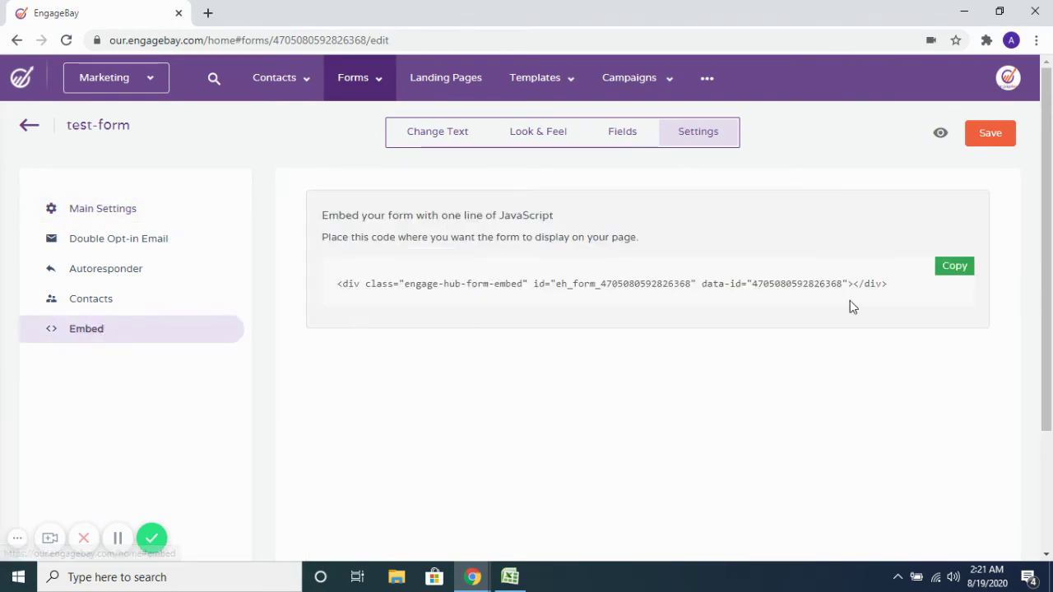
pyautogui.moveTo(910, 282); pyautogui.dragTo(321, 302)
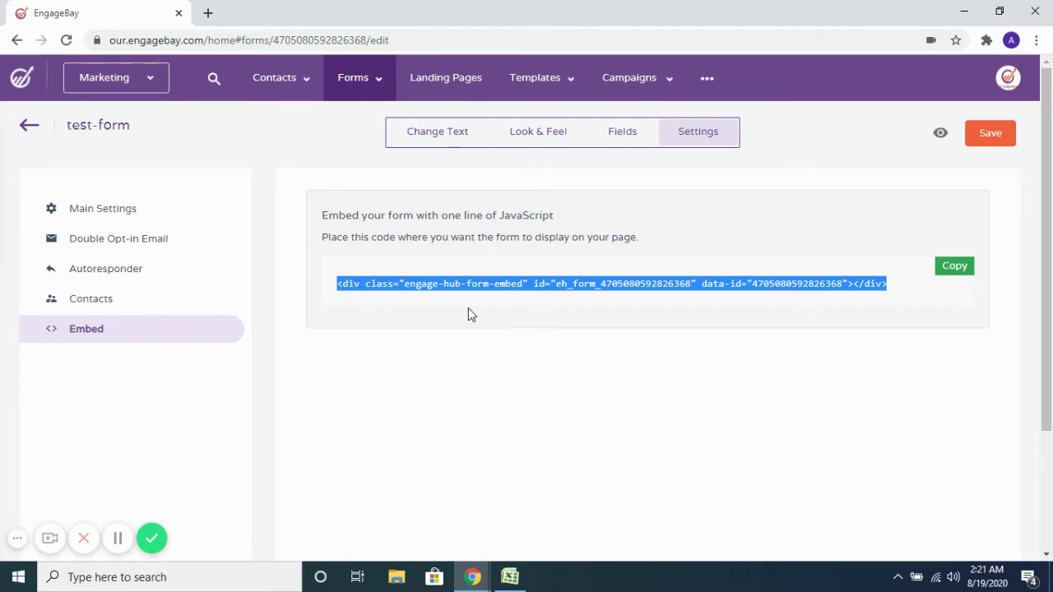
pyautogui.click(497, 316)
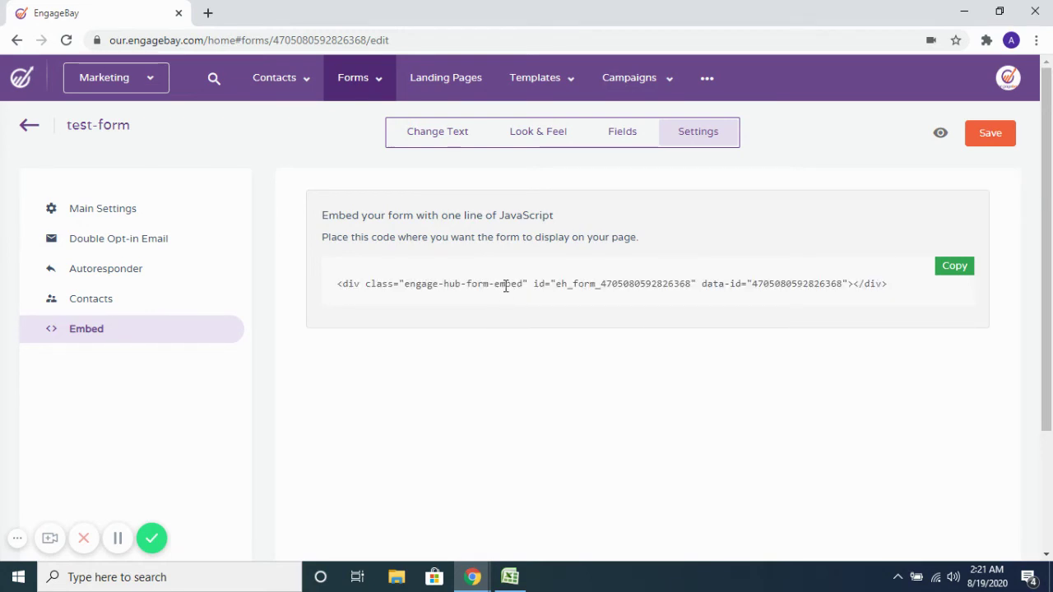
# Go to Account Settings > API & Tracking Code and select the JavaScript tracking script.
pyautogui.click(1004, 82)
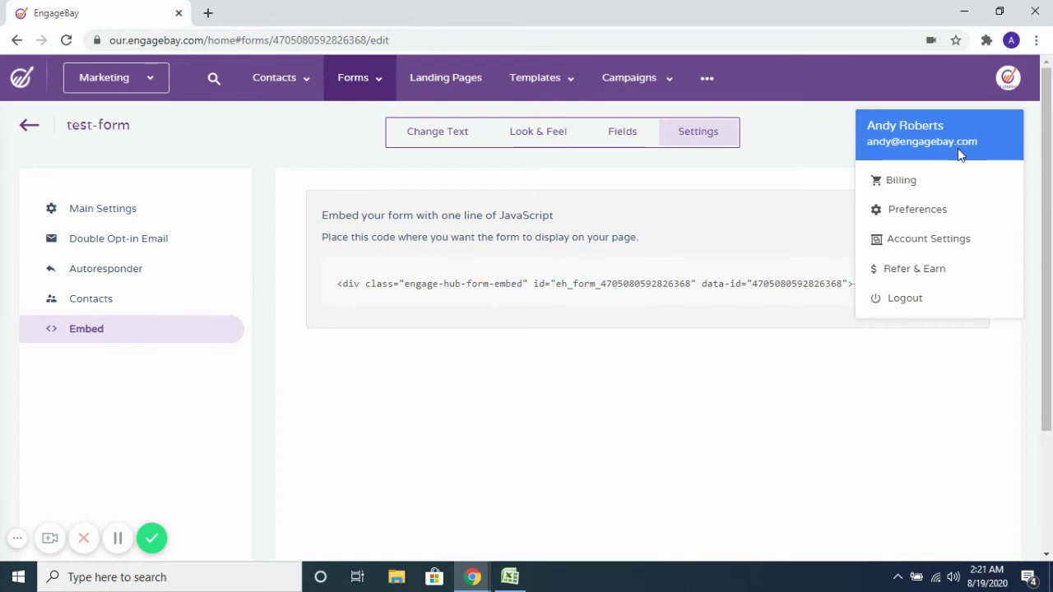
pyautogui.click(922, 242)
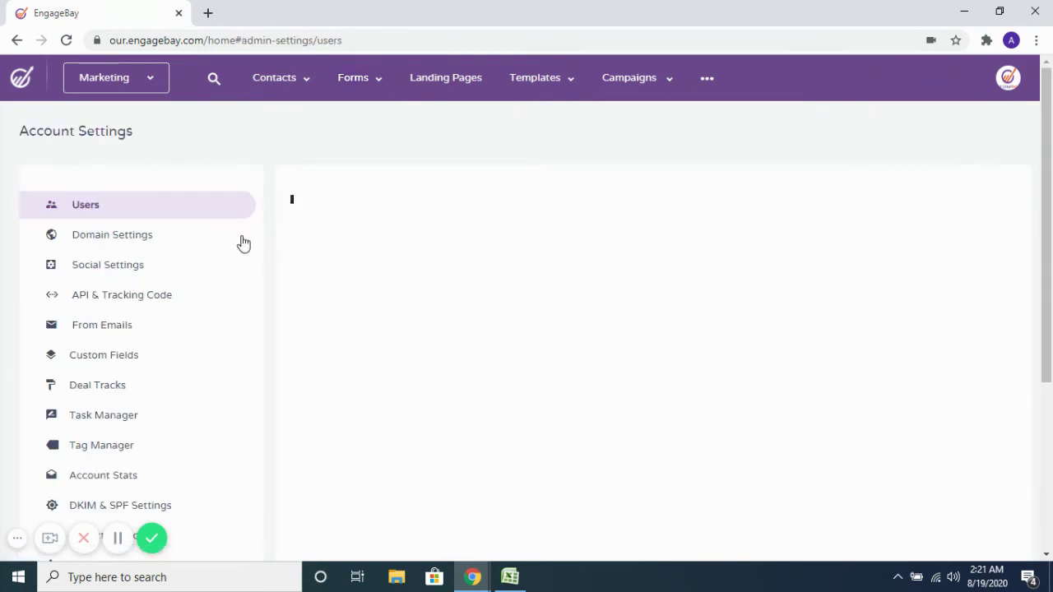
pyautogui.click(152, 295)
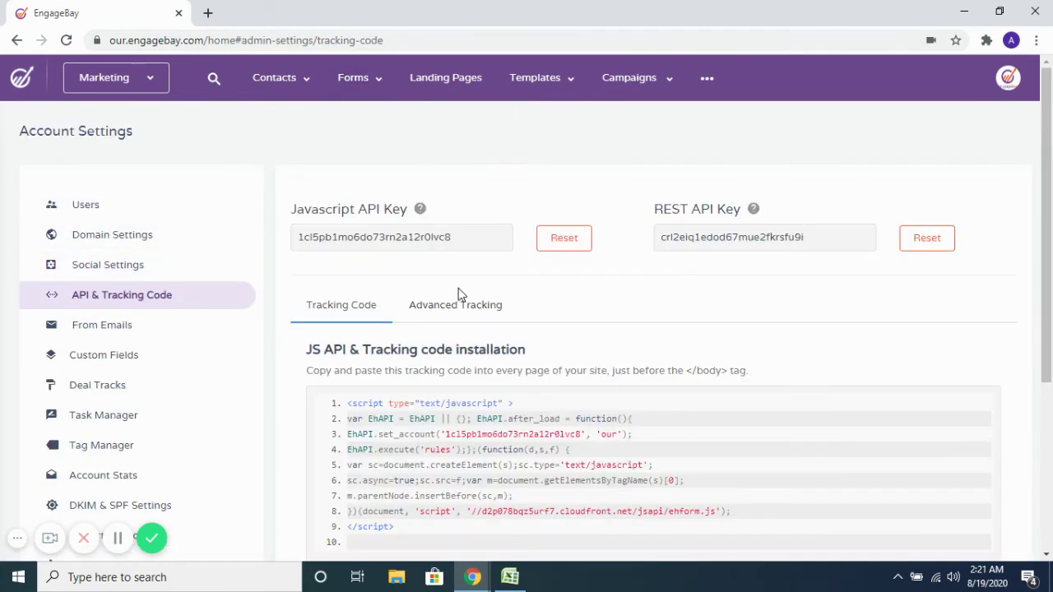
pyautogui.scroll(-2, 395, 280)
pyautogui.moveTo(349, 248); pyautogui.dragTo(515, 391)
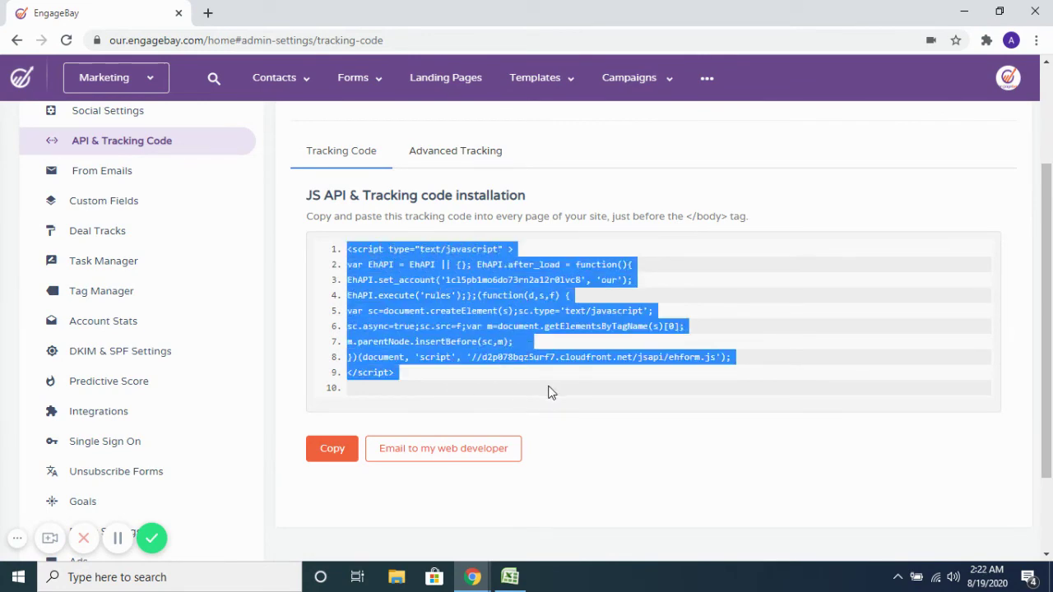
pyautogui.scroll(2, 238, 301)
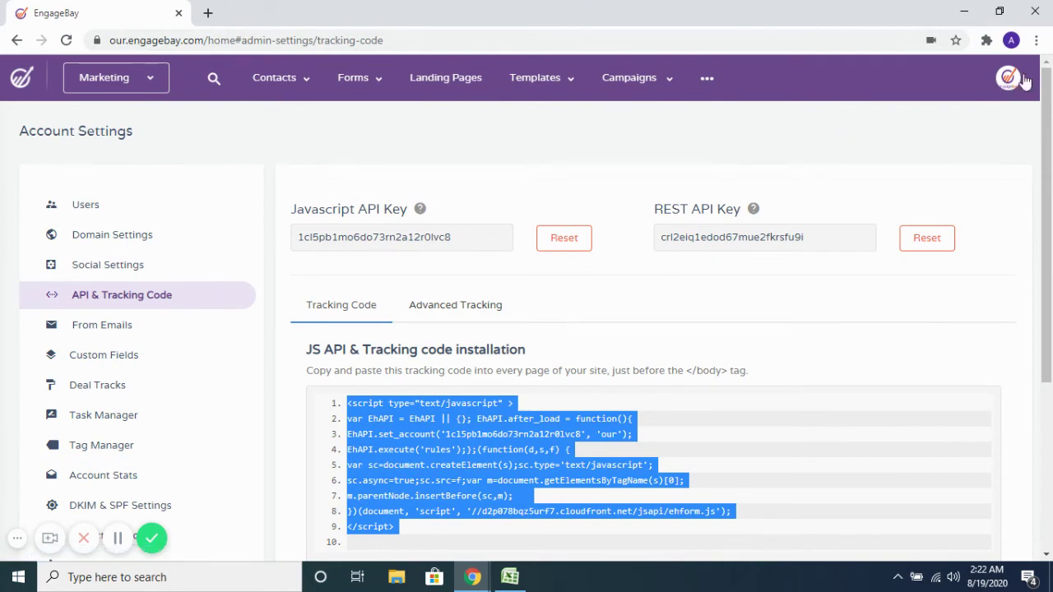
# Dismiss the account menu and reselect the full tracking code script.
pyautogui.click(1009, 78)
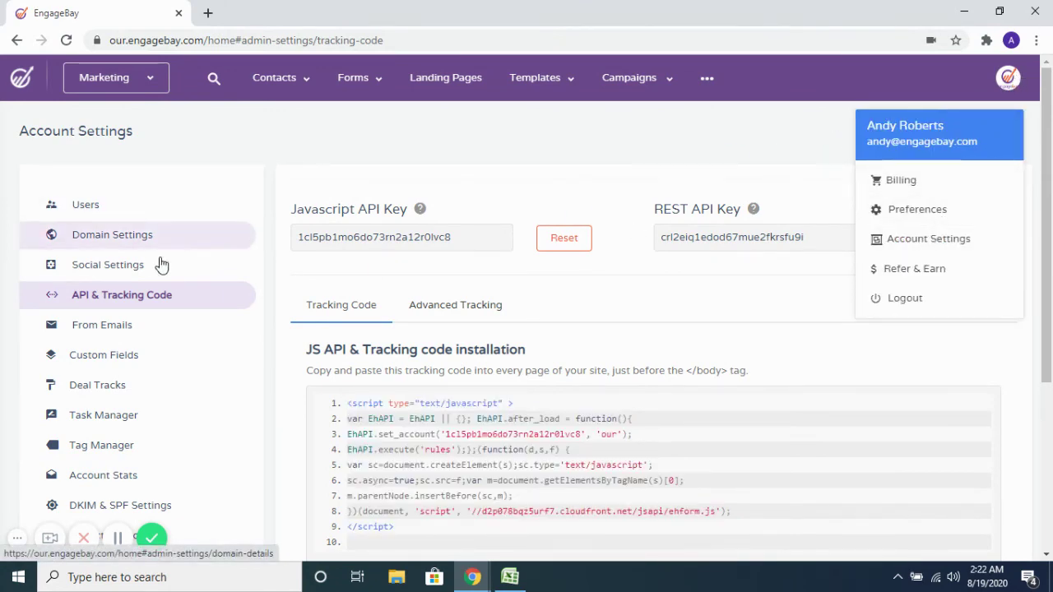
pyautogui.click(366, 149)
pyautogui.scroll(-2, 402, 266)
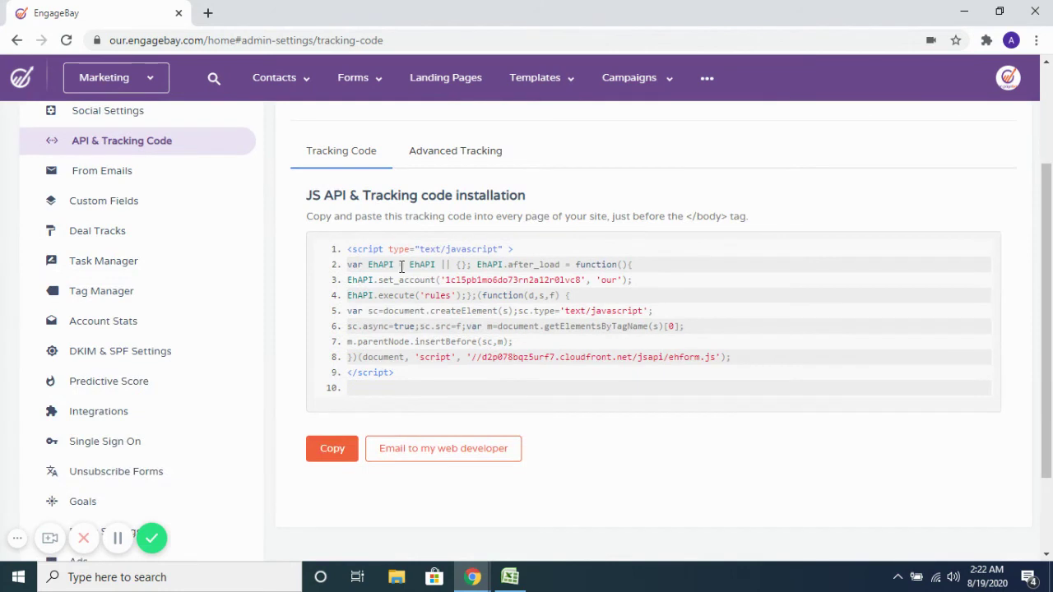
pyautogui.moveTo(347, 249); pyautogui.dragTo(400, 385)
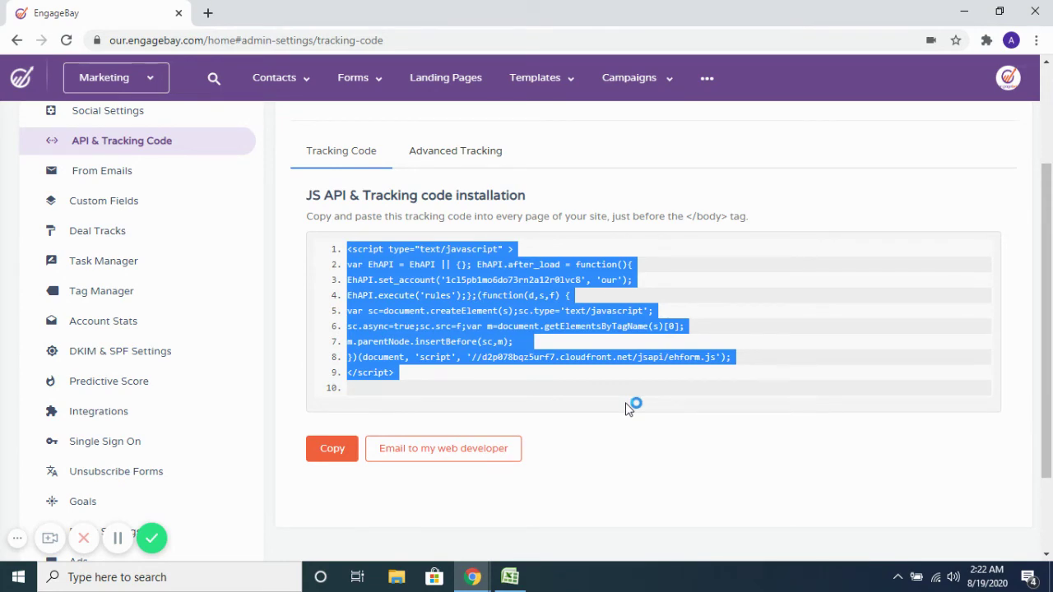
pyautogui.scroll(2, 625, 404)
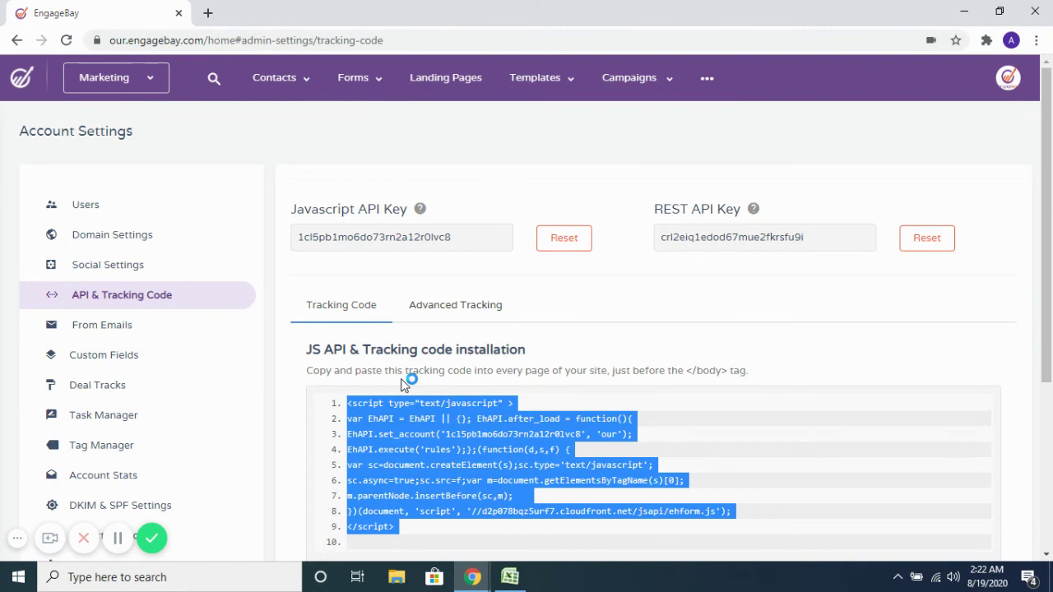
# Open blog-rhs-form from Inline Forms and select its embed code line under Settings > Embed.
pyautogui.moveTo(362, 77)
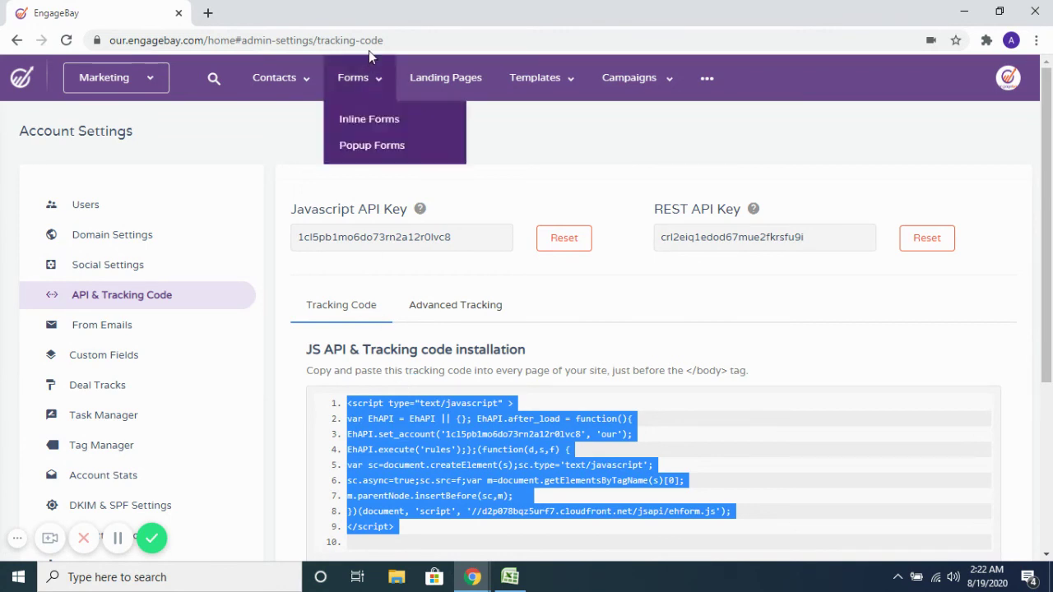
pyautogui.click(363, 120)
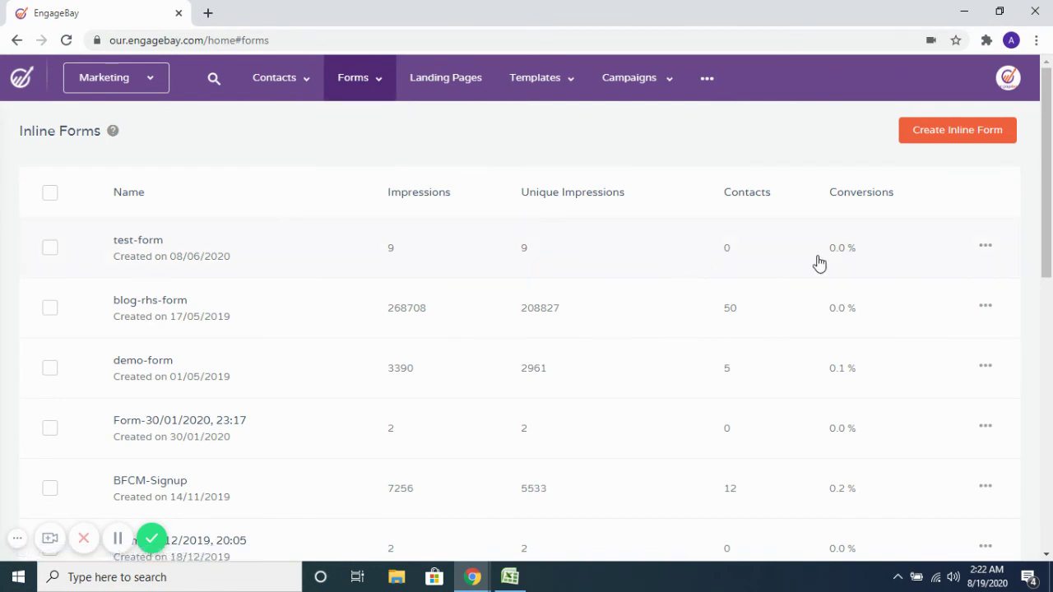
pyautogui.click(683, 311)
pyautogui.moveTo(663, 102)
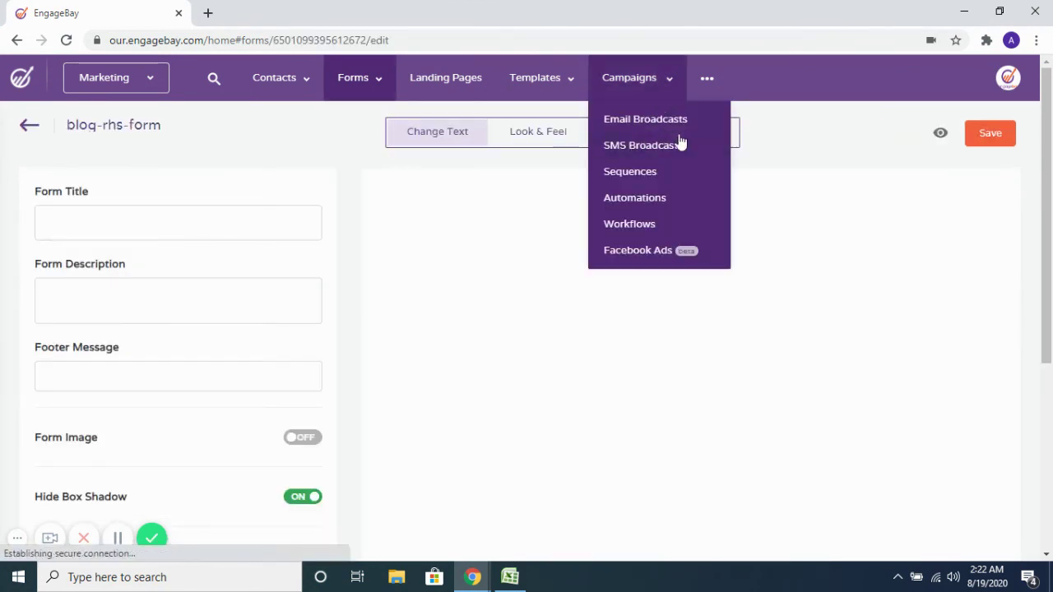
pyautogui.click(717, 135)
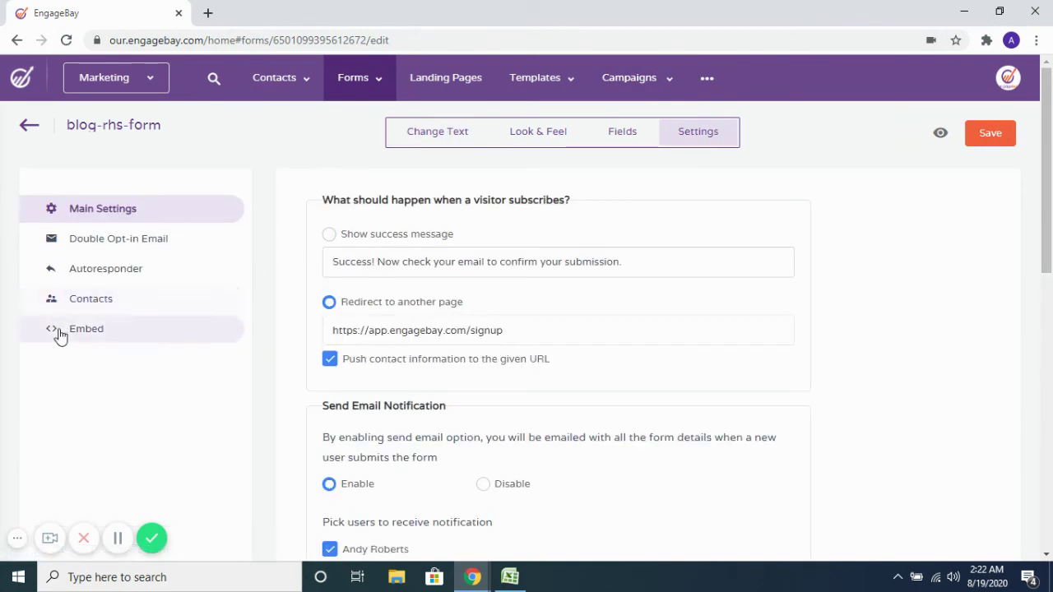
pyautogui.click(102, 331)
pyautogui.moveTo(888, 284); pyautogui.dragTo(329, 291)
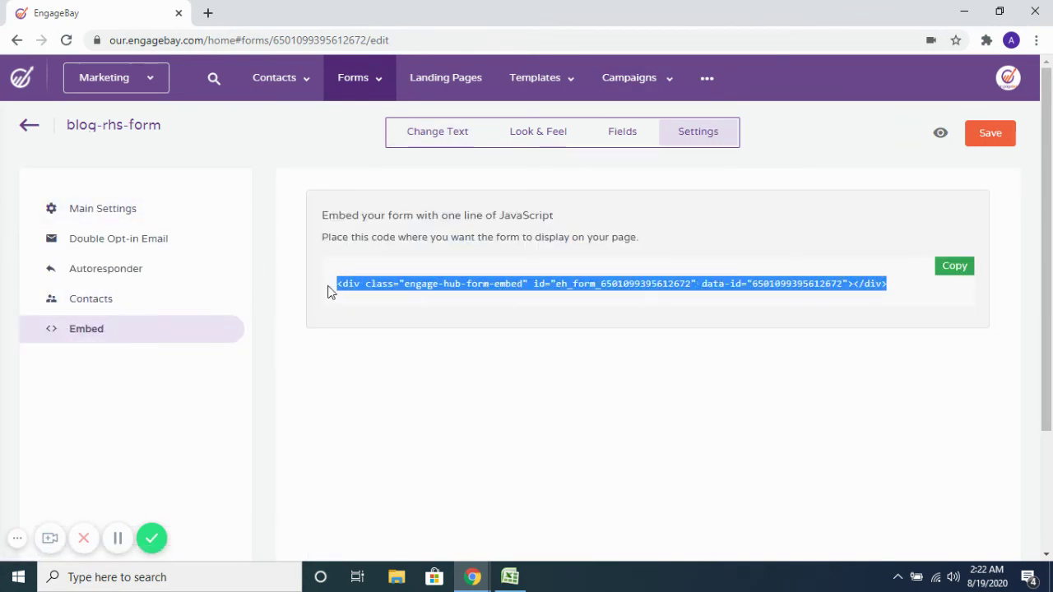
pyautogui.click(462, 327)
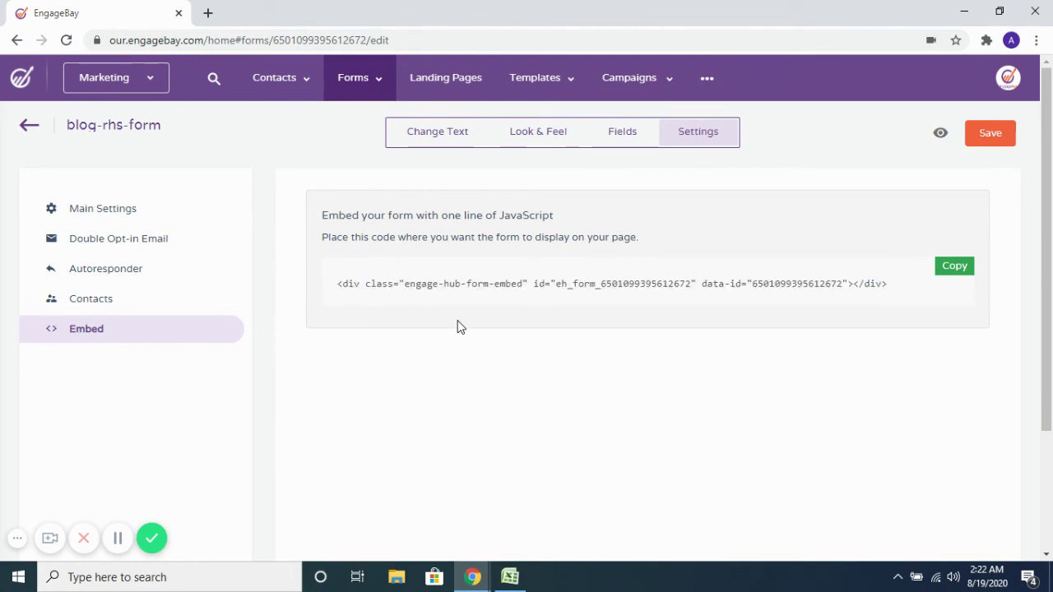
pyautogui.moveTo(289, 90)
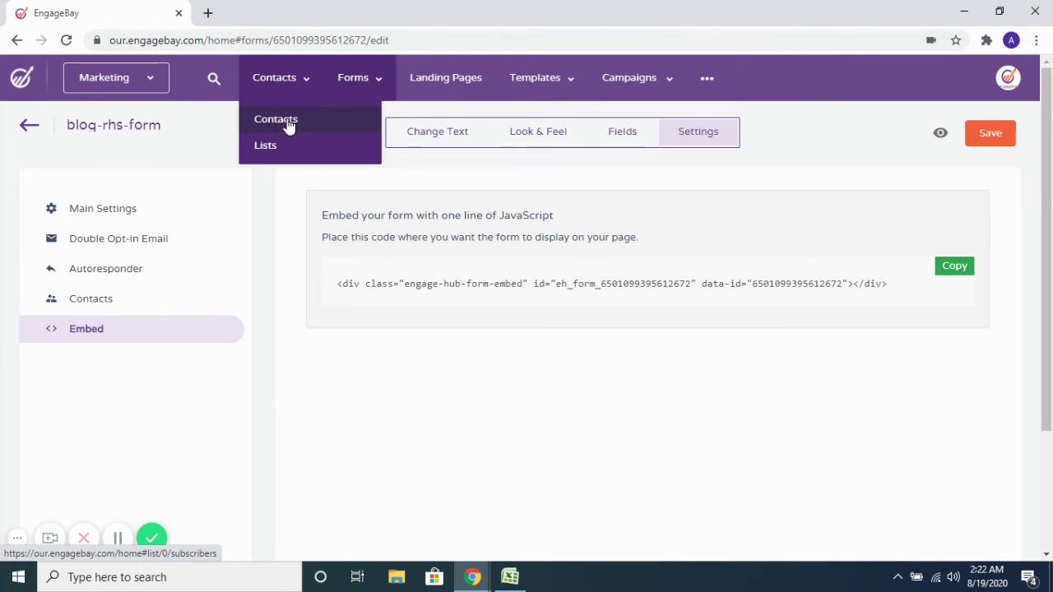
# Check test-form's Settings > Contacts for submissions, then return to Contacts > Contacts.
pyautogui.click(289, 124)
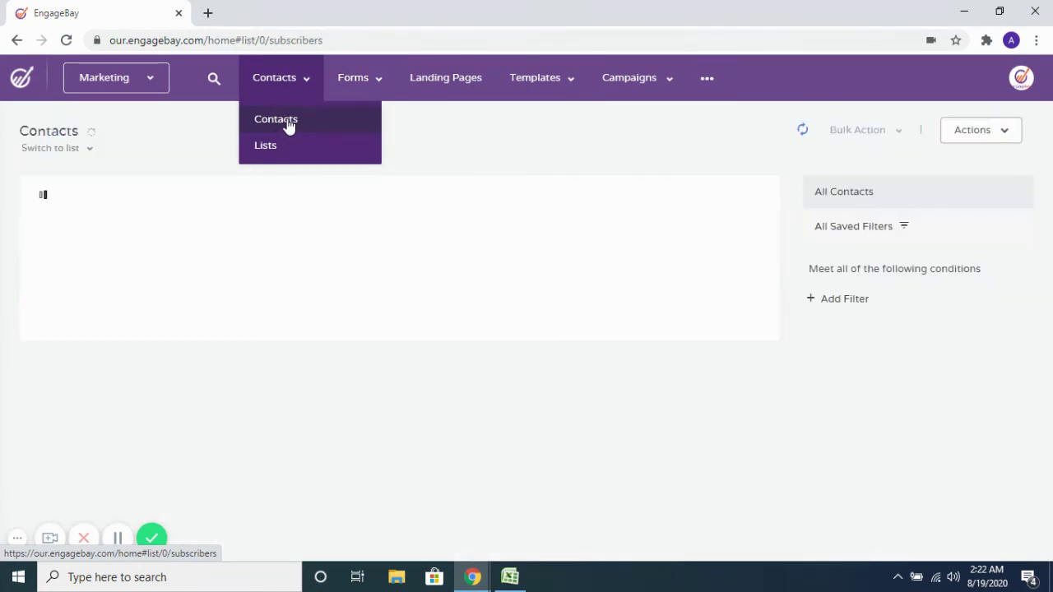
pyautogui.moveTo(358, 80)
pyautogui.click(357, 120)
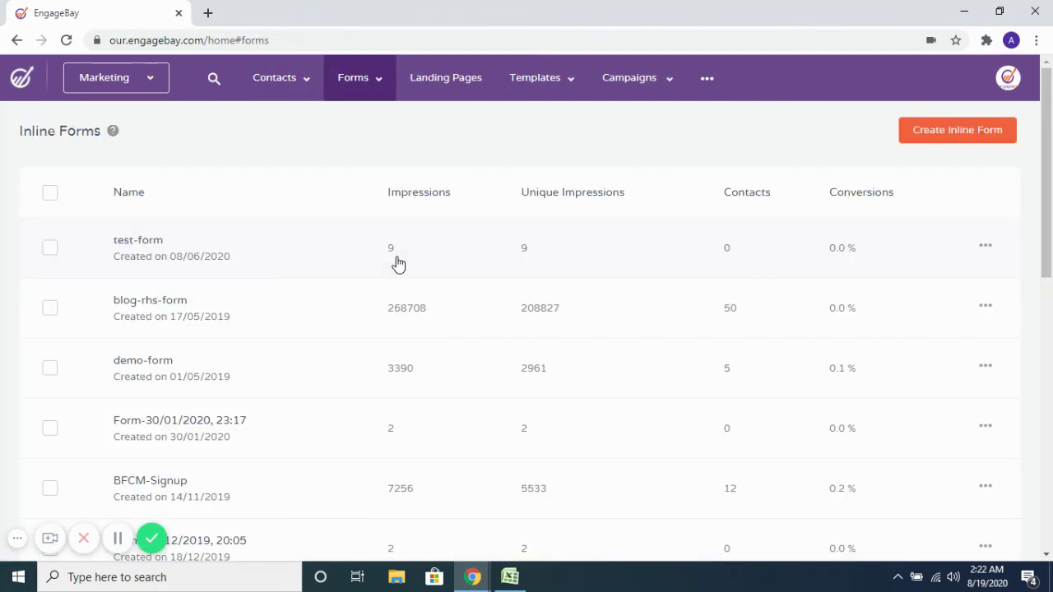
pyautogui.click(459, 260)
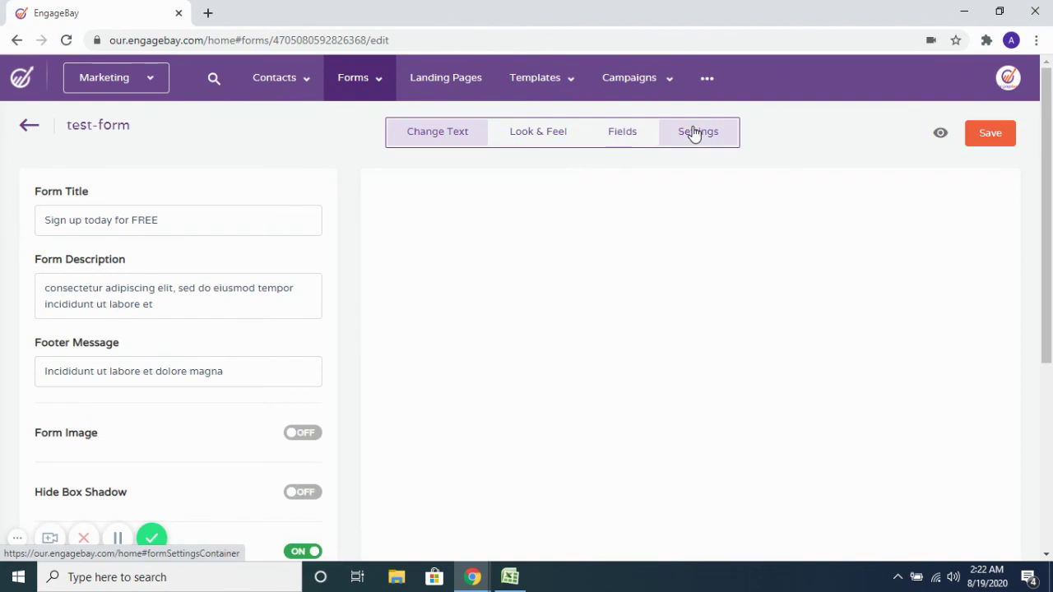
pyautogui.click(696, 131)
pyautogui.click(117, 298)
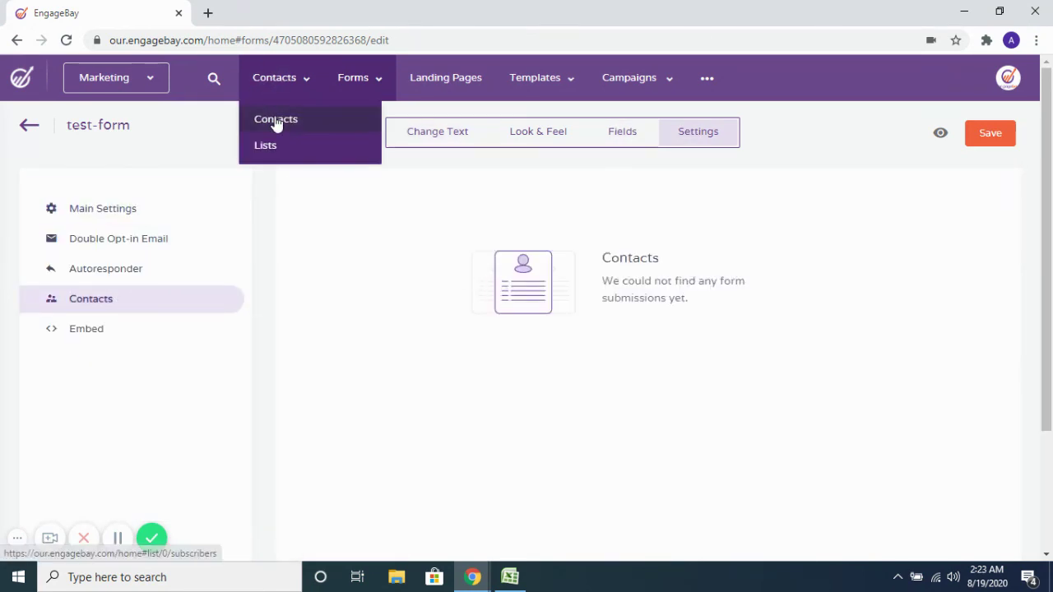
pyautogui.click(277, 122)
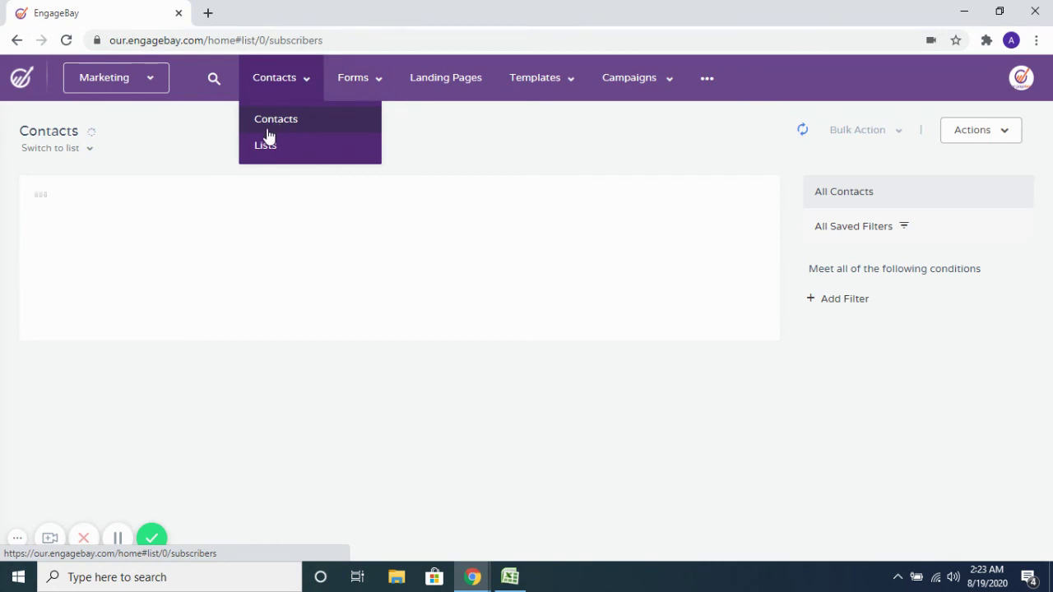
# Add a contact filter condition 'Inline Form is blog-rhs-form'.
pyautogui.click(829, 303)
pyautogui.click(886, 328)
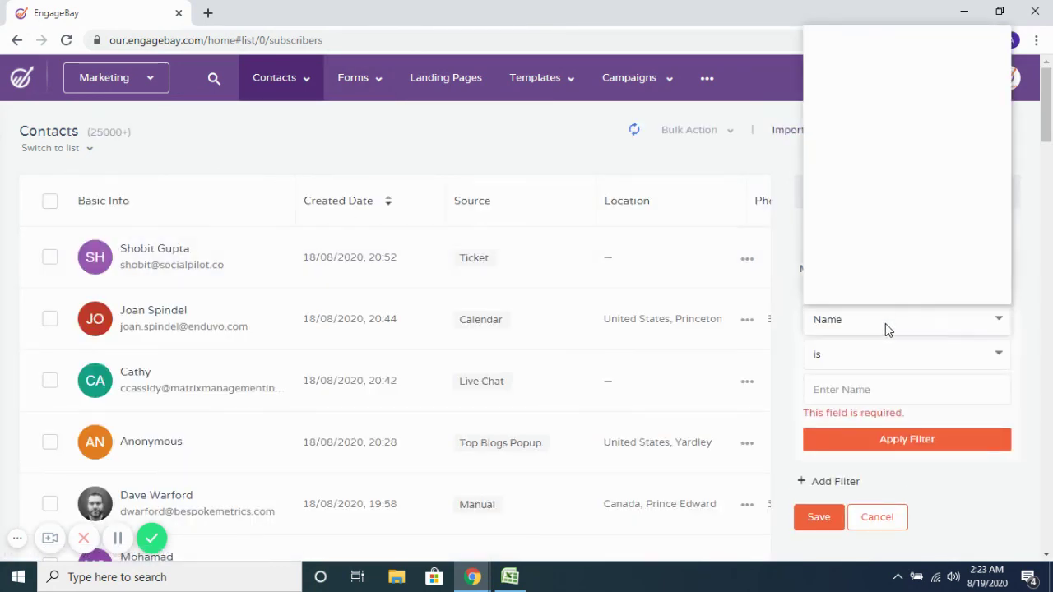
pyautogui.scroll(-3, 876, 185)
pyautogui.scroll(-2, 876, 186)
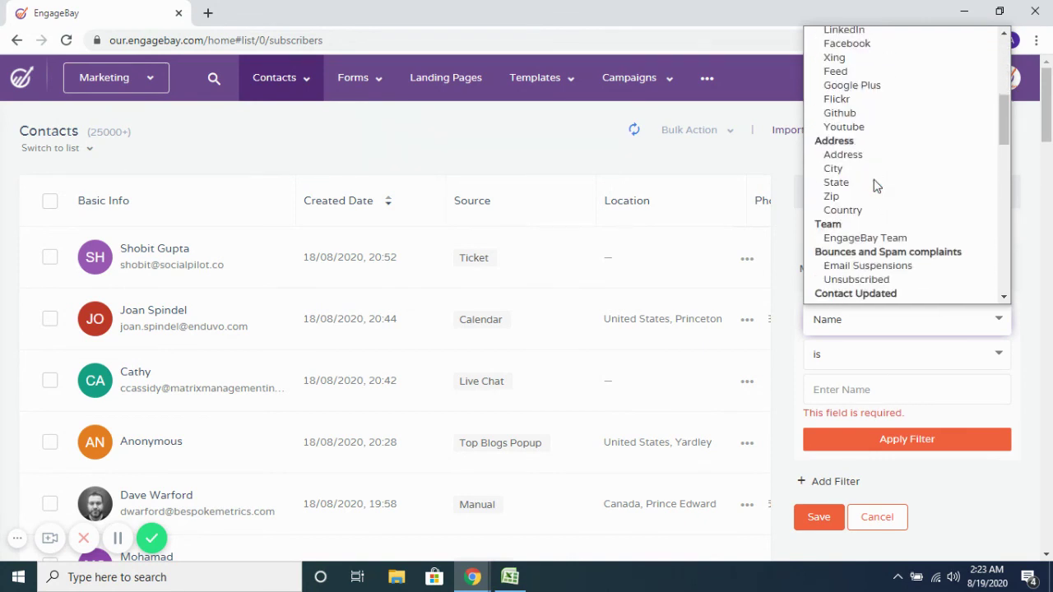
pyautogui.scroll(-4, 876, 185)
pyautogui.scroll(-4, 877, 186)
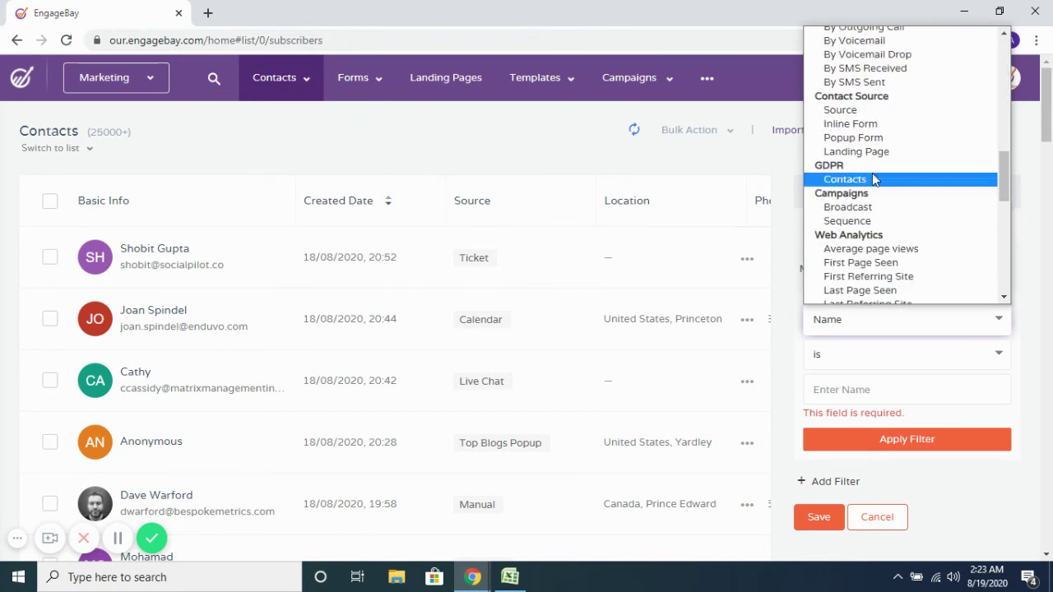
pyautogui.click(870, 125)
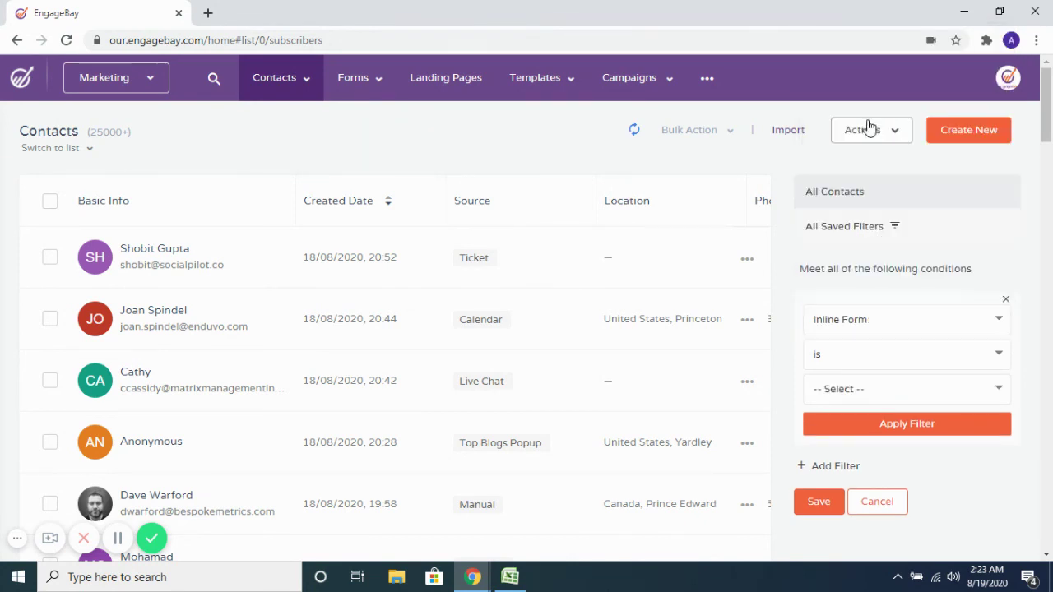
pyautogui.click(864, 389)
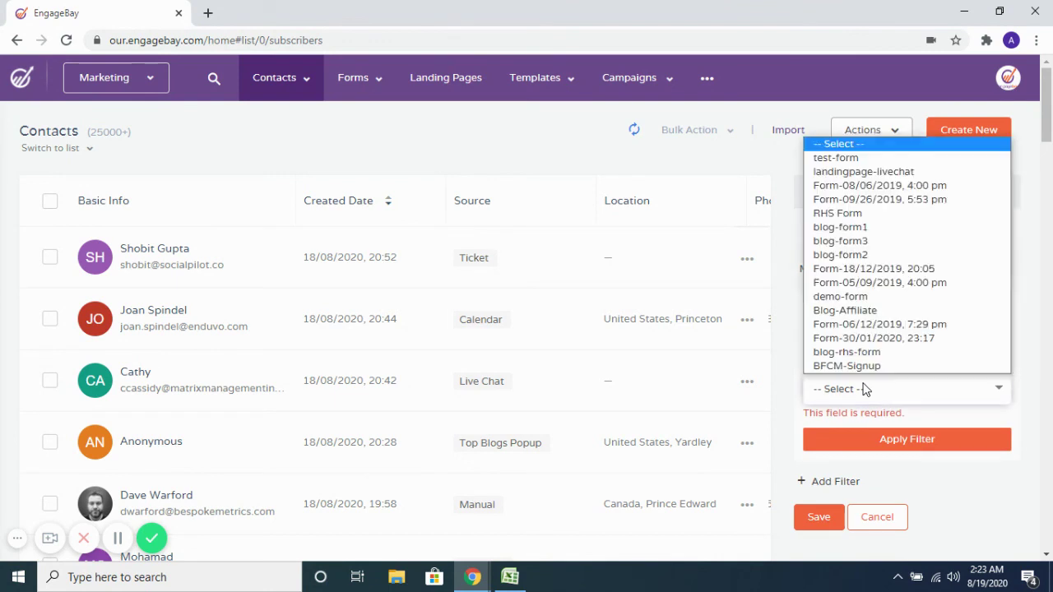
pyautogui.click(867, 325)
pyautogui.click(887, 387)
pyautogui.click(861, 354)
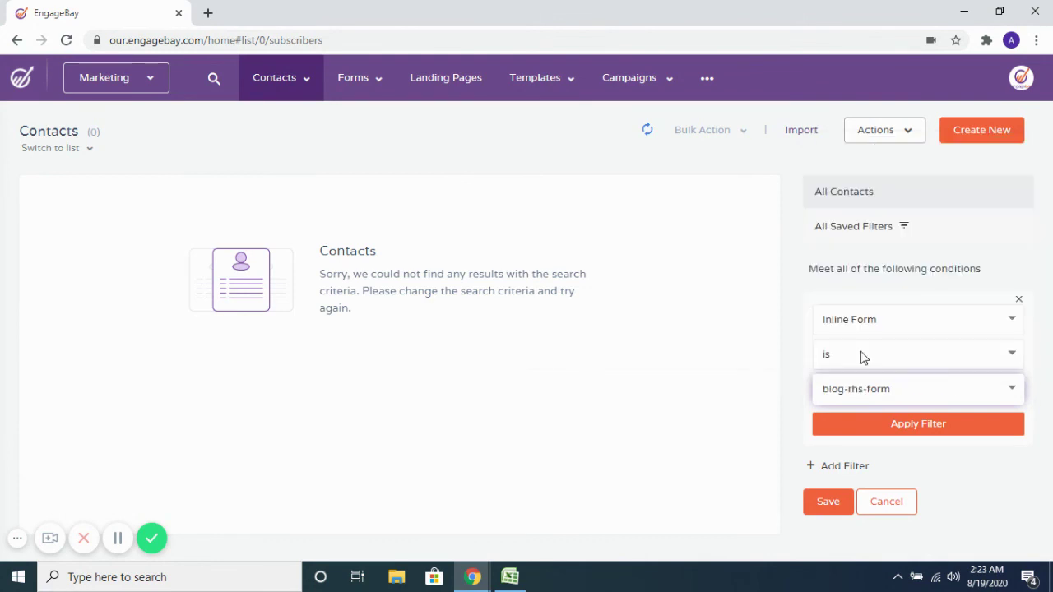